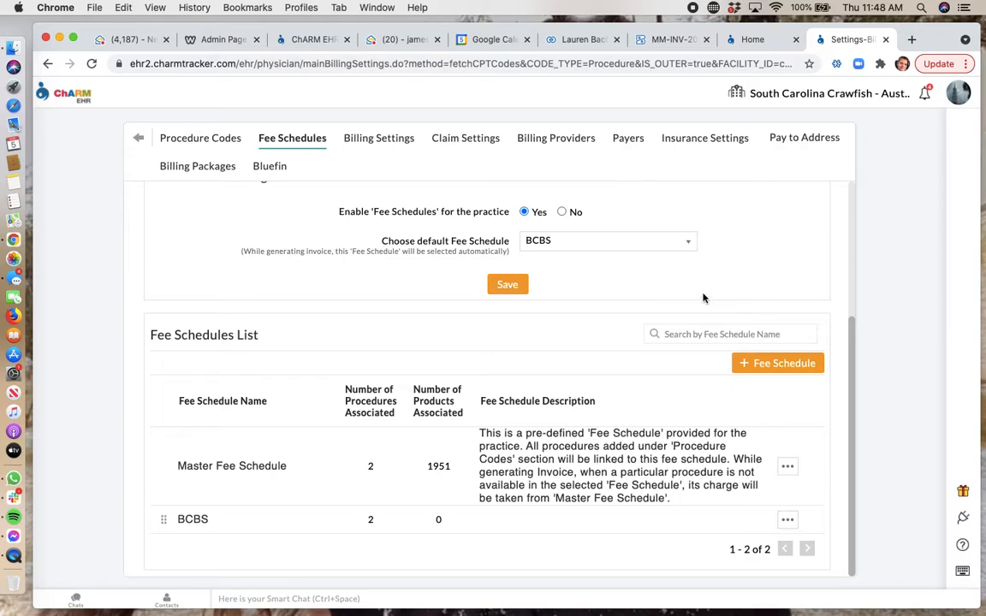
- Open the EHR home page in place of the old settings page and dismiss the notification
click(46, 95)
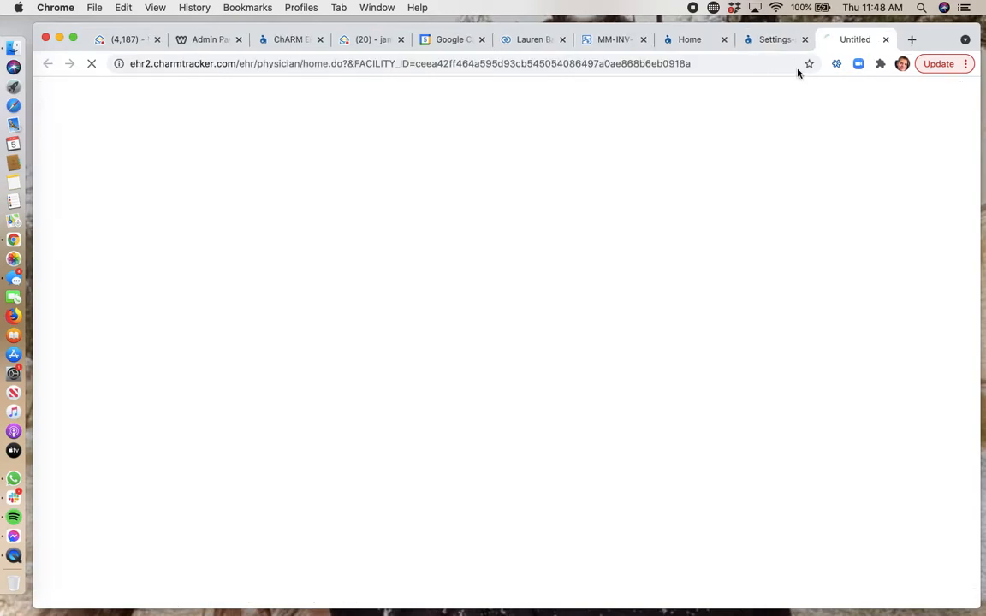
click(805, 40)
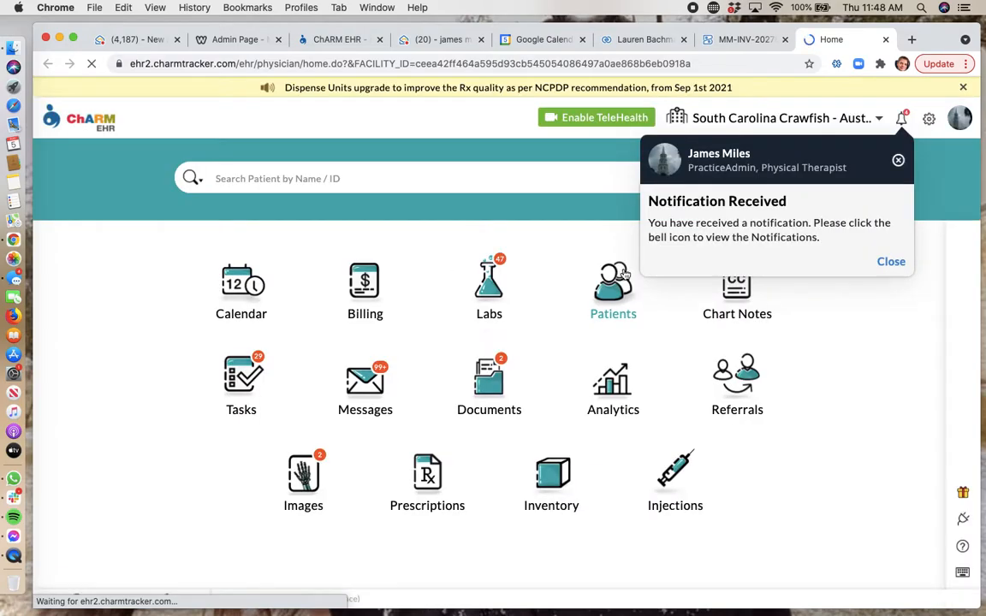
click(897, 160)
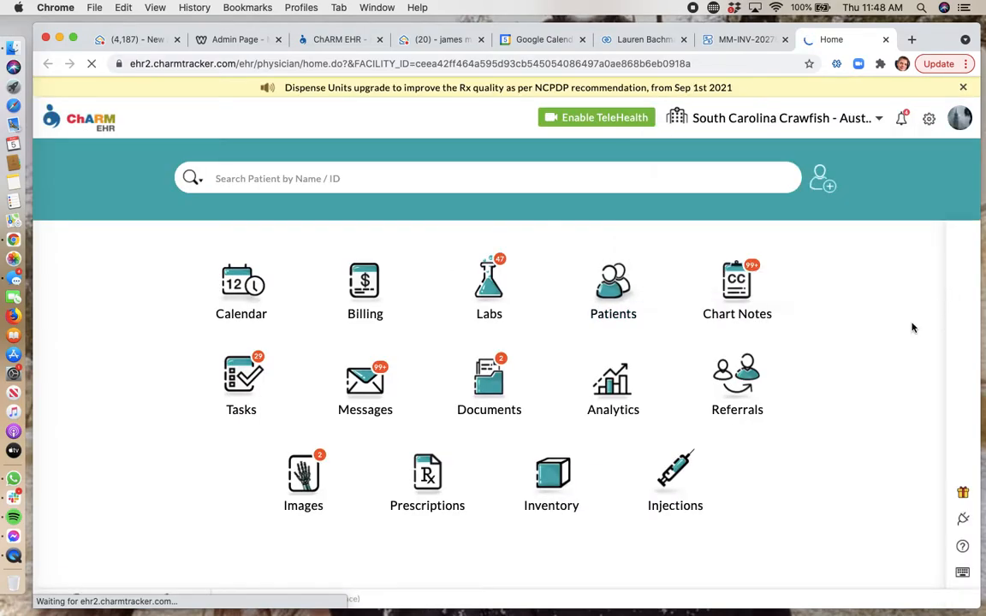
- Open Procedure Codes in the practice's billing settings and dismiss any notification pop-ups
click(928, 121)
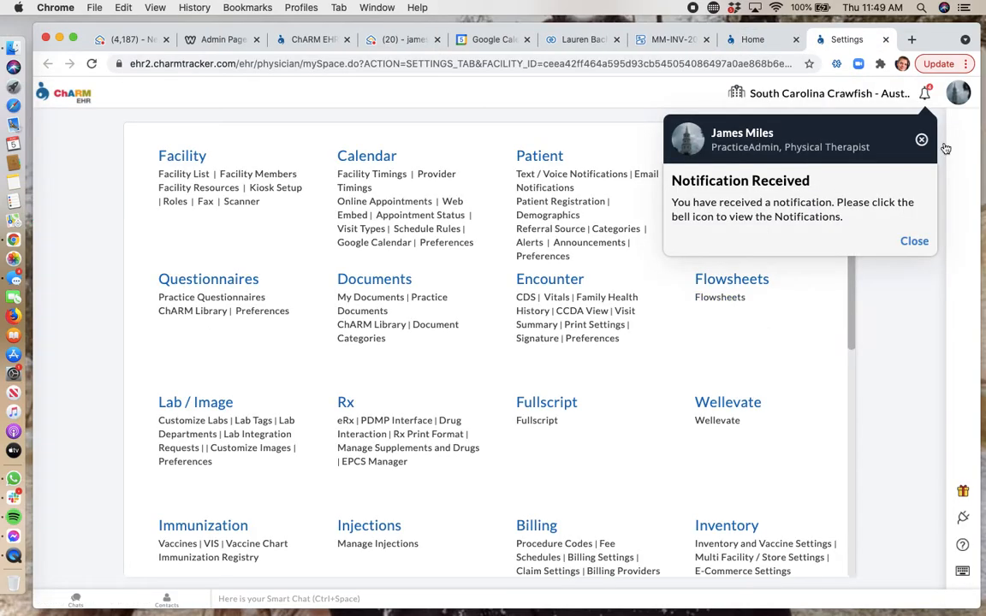
click(922, 141)
scroll(598, 313, down, 5)
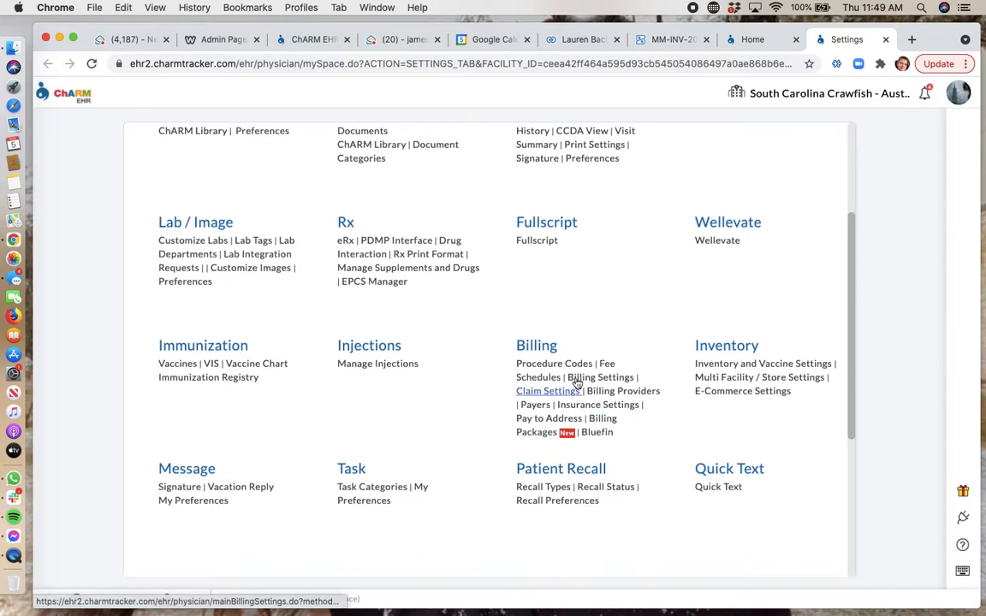
click(552, 364)
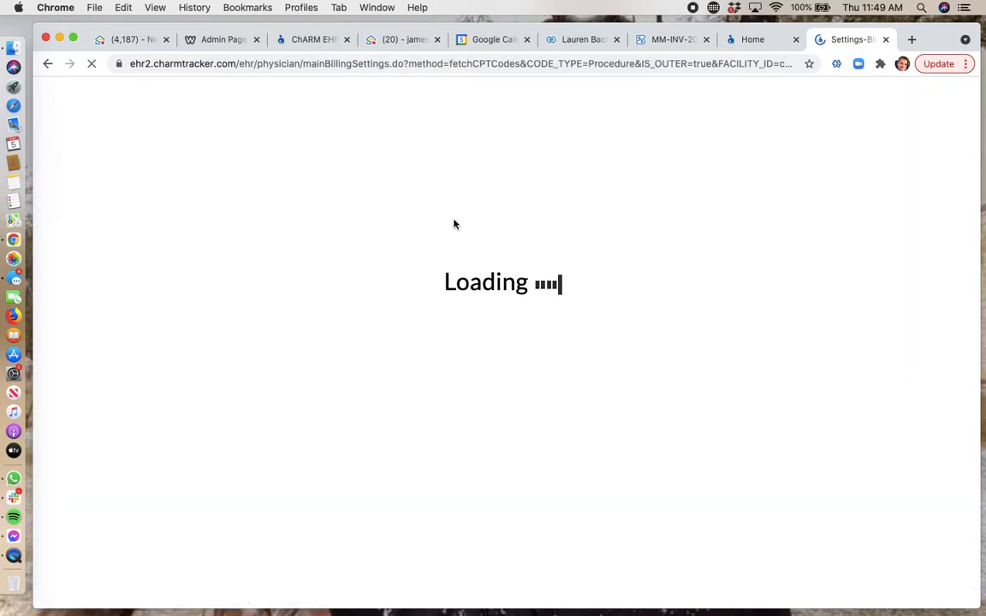
click(924, 142)
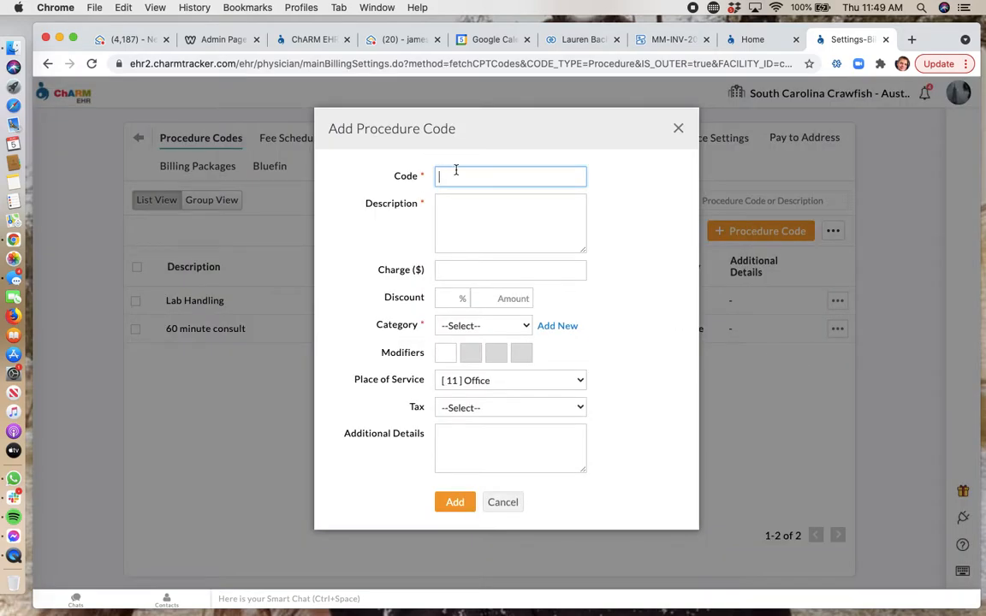
- Fill in a new procedure code 99203 with the description "30 min" and a charge of $150.00
text(992)
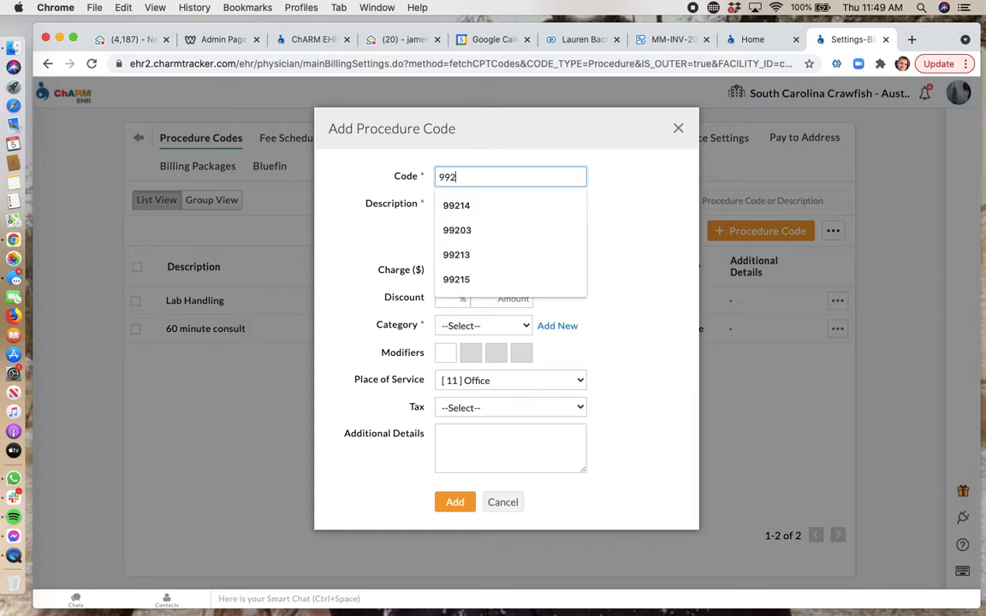
text(03)
click(493, 225)
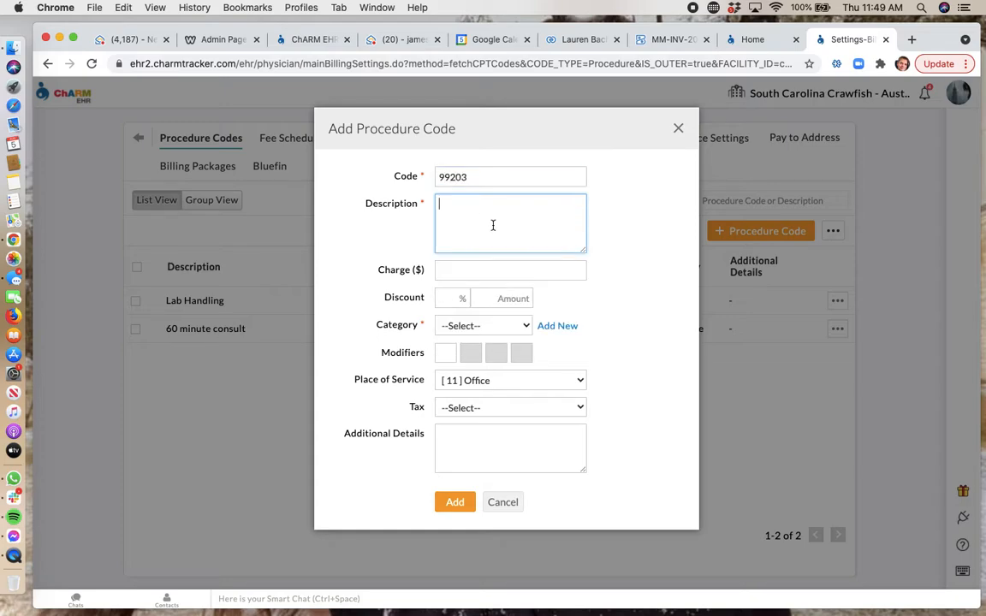
text(30 min)
click(476, 270)
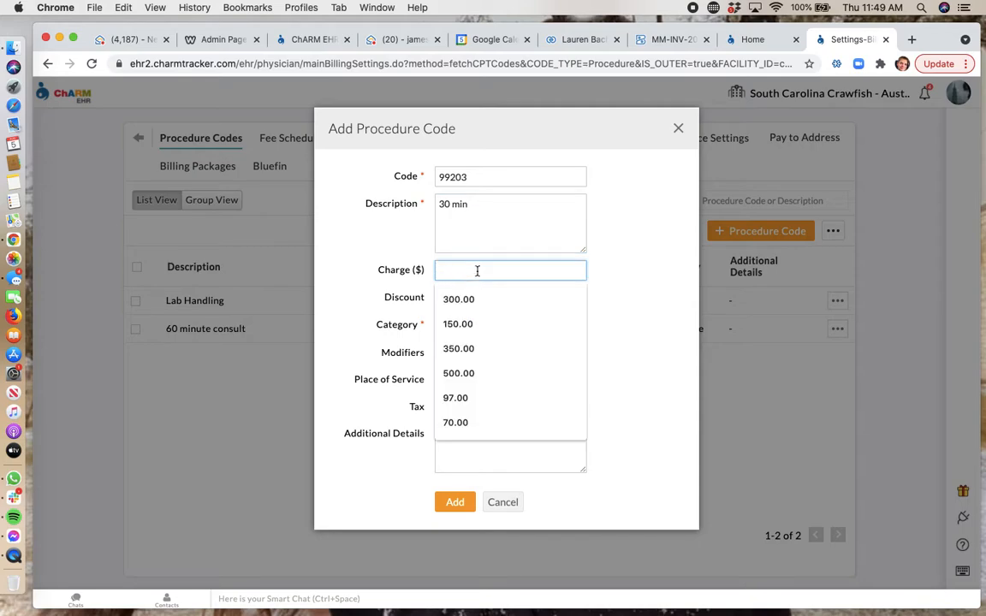
text(150)
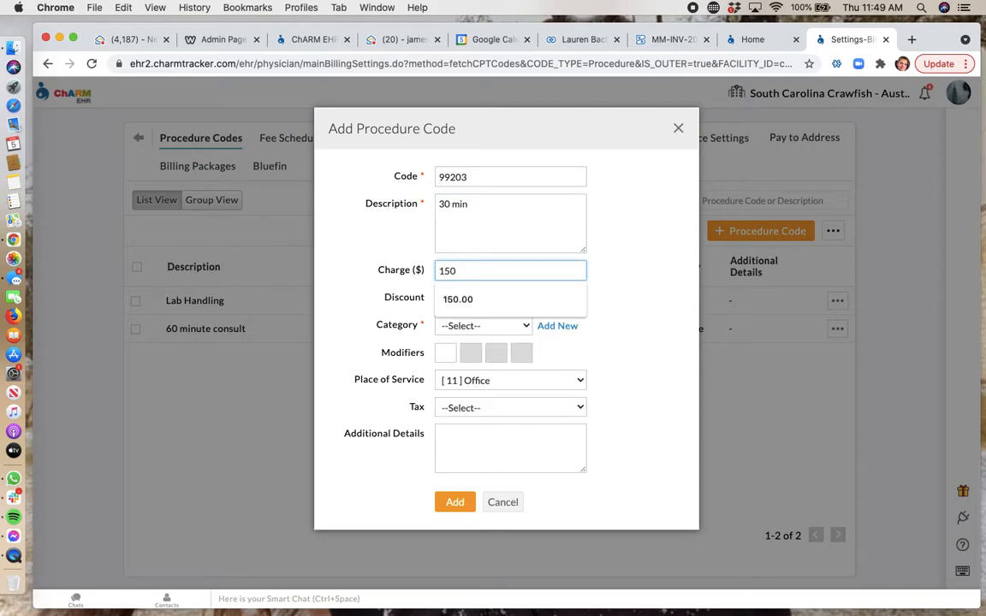
text(.00)
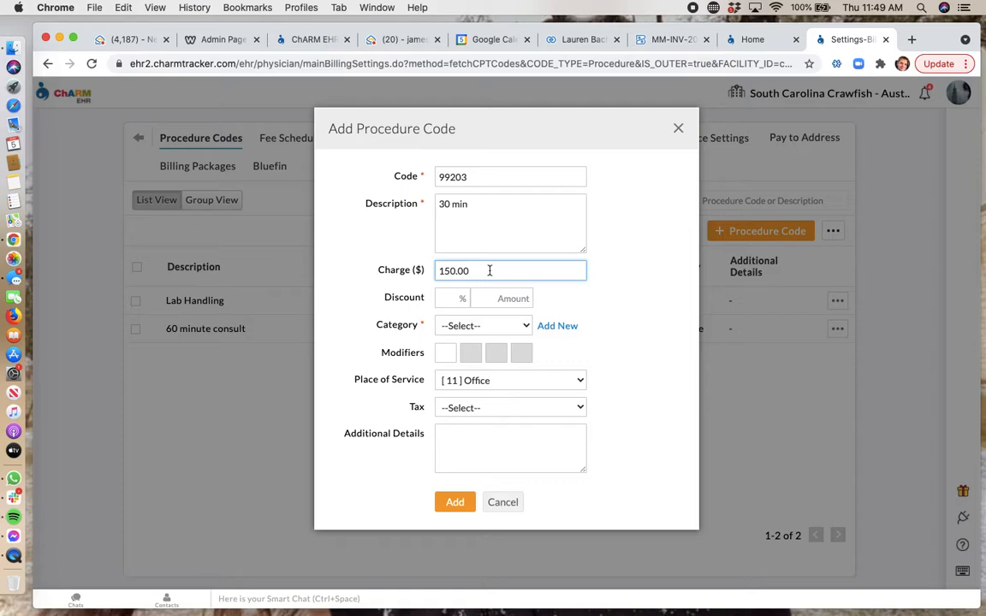
- Set the new code's category to Procedure, keep Office as the place of service, and add the code
click(612, 295)
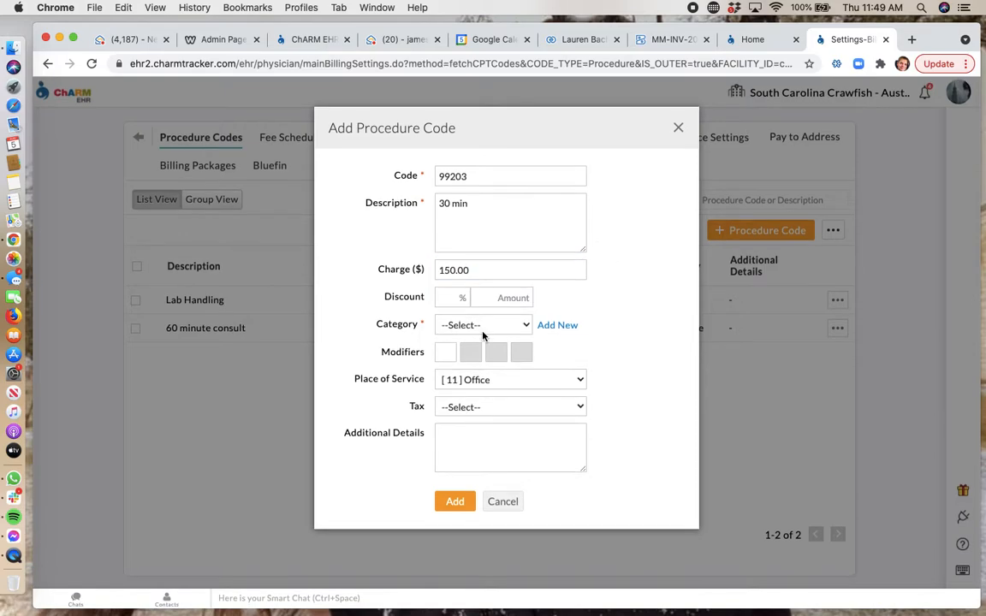
click(483, 334)
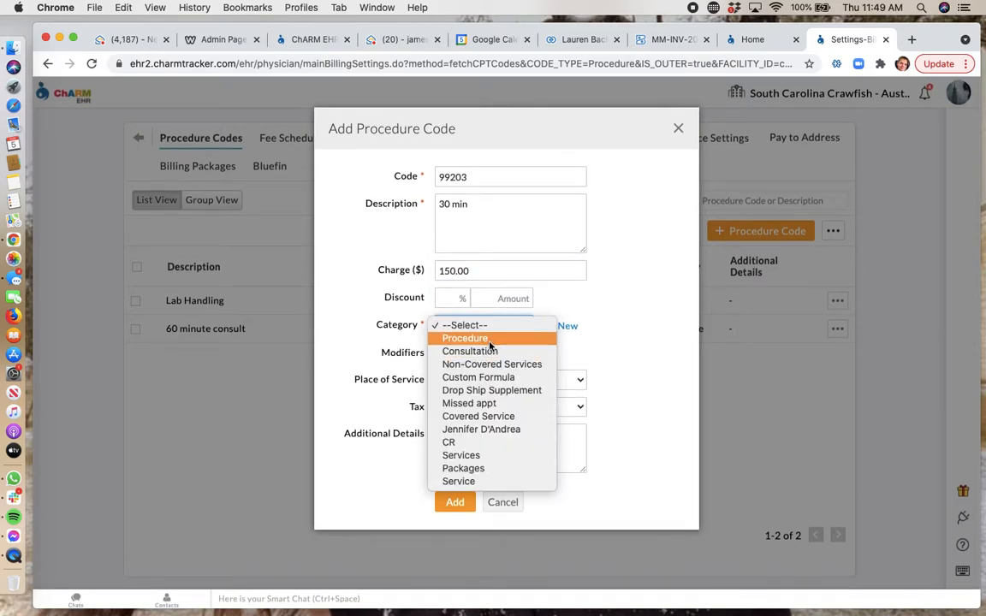
click(530, 339)
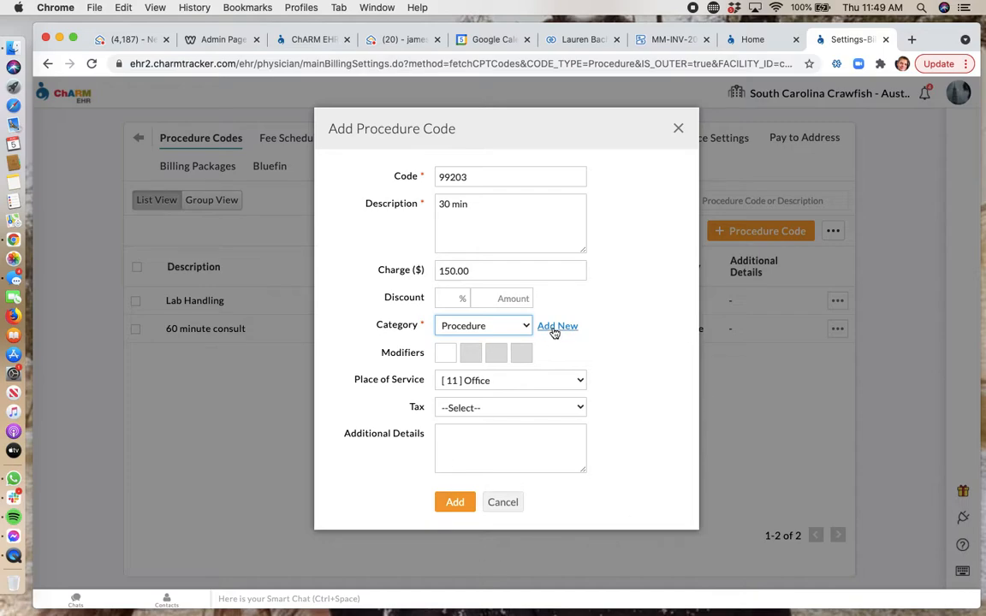
click(446, 353)
click(637, 368)
click(557, 379)
click(557, 379)
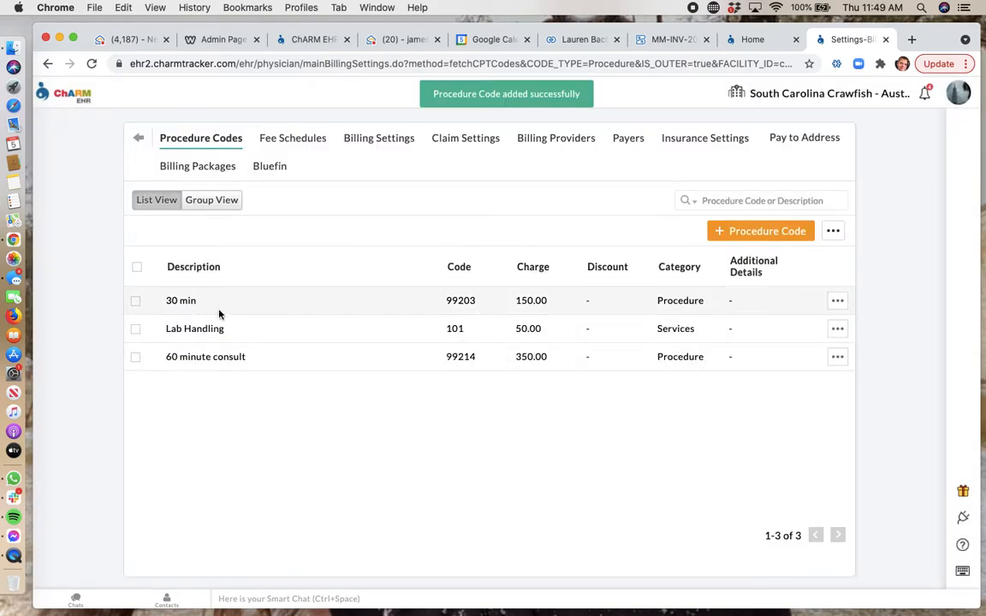
- Start a new fee schedule named Aetna in the billing settings, leaving its description blank
double_click(457, 333)
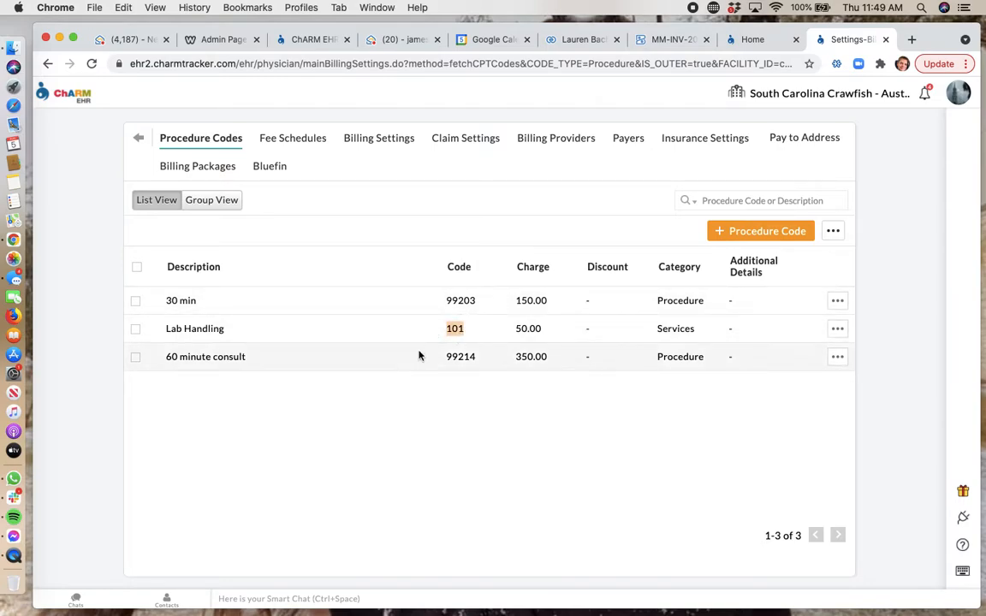
click(307, 140)
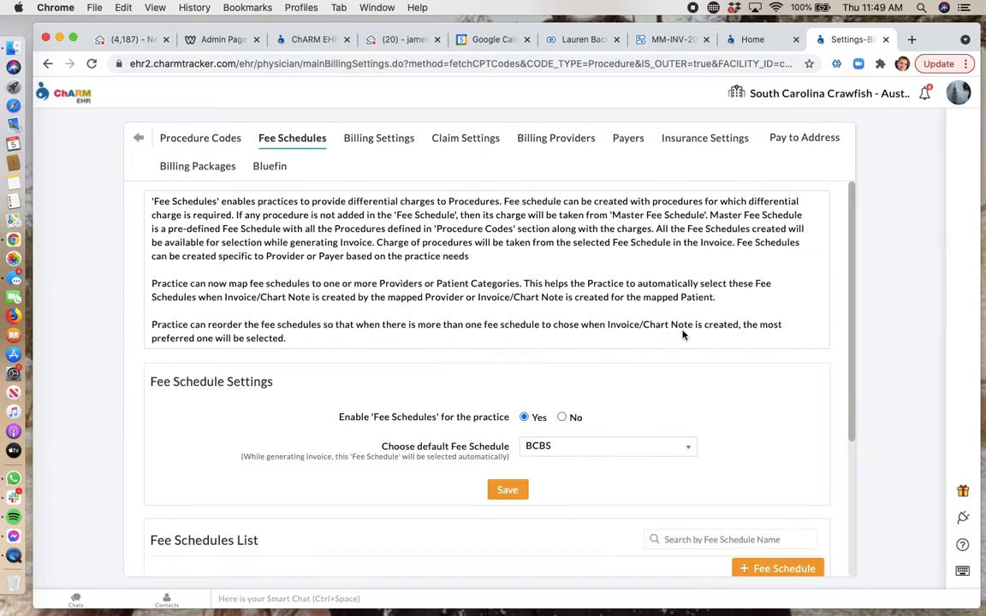
scroll(643, 414, down, 5)
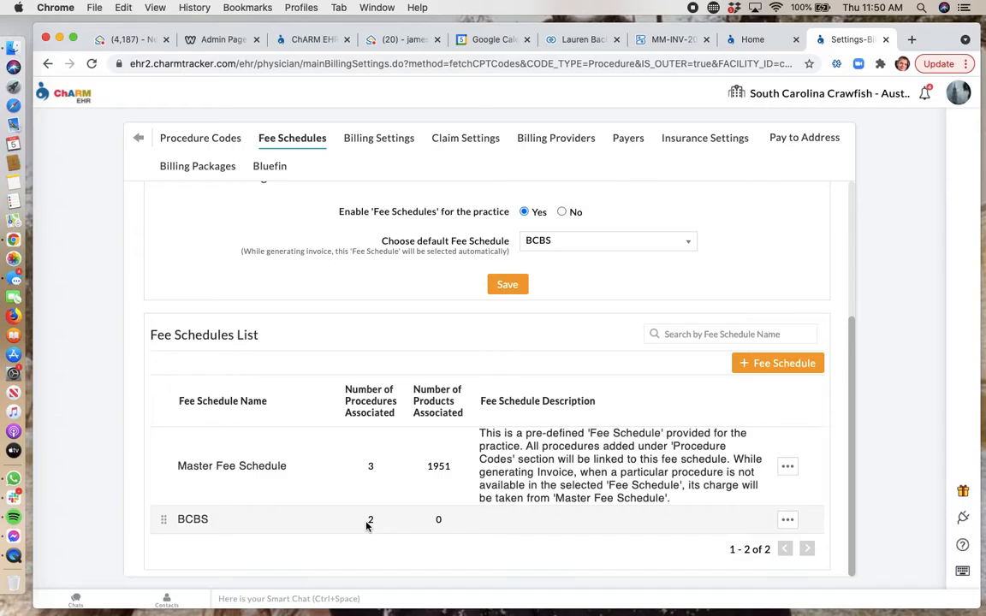
scroll(367, 409, up, 5)
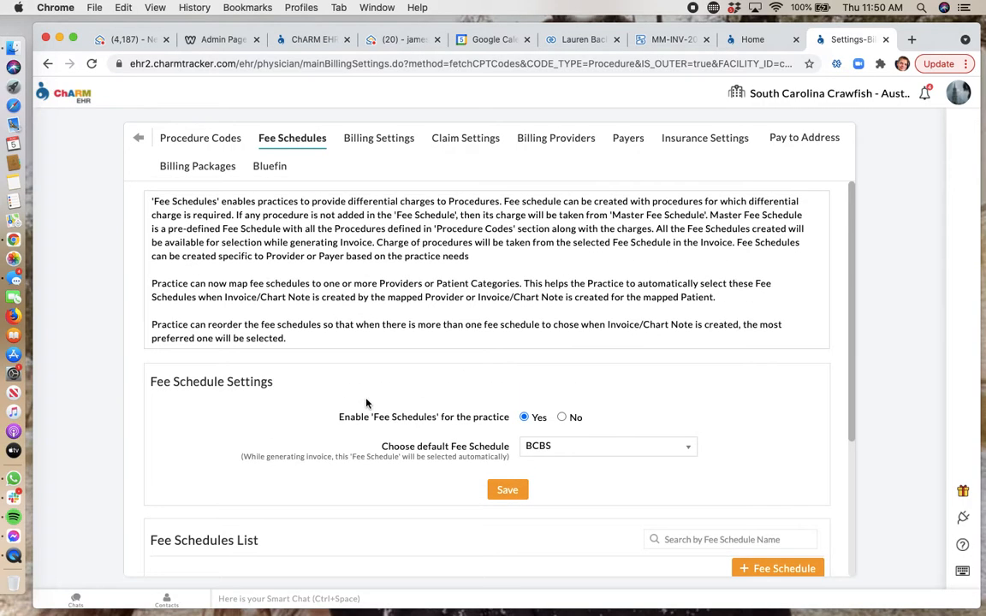
scroll(688, 374, down, 5)
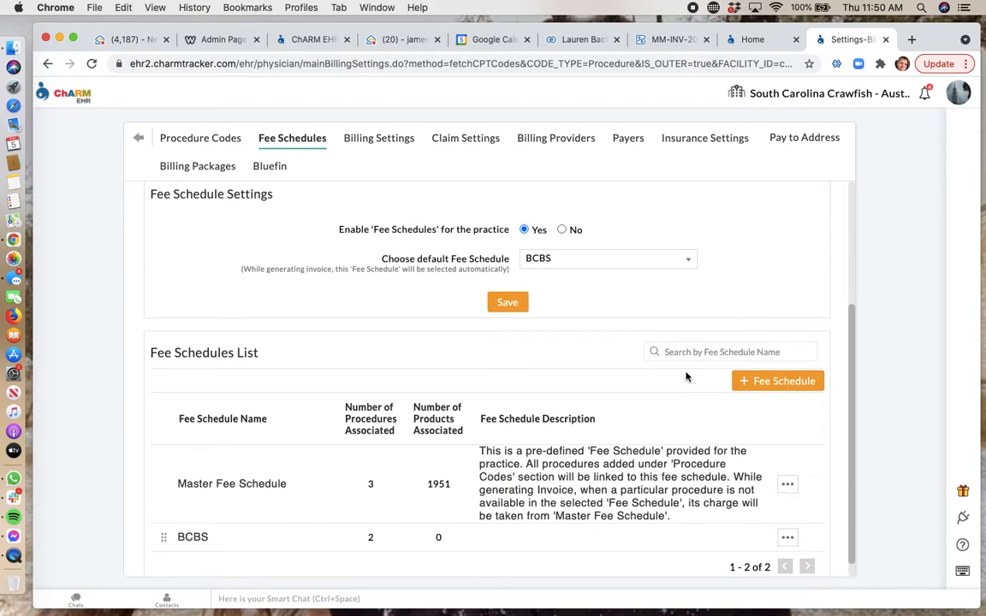
click(786, 390)
click(485, 255)
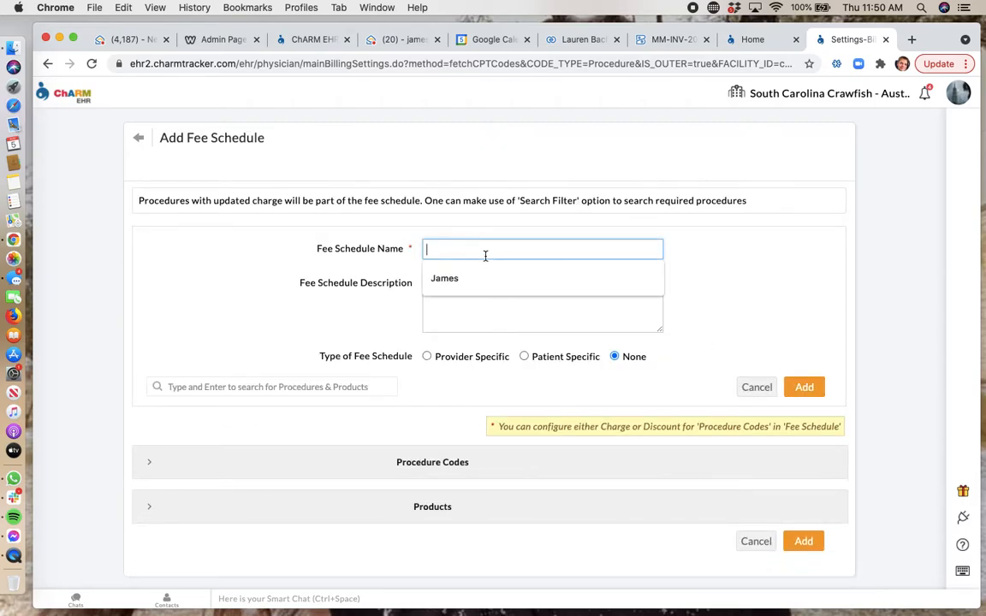
text(Ac)
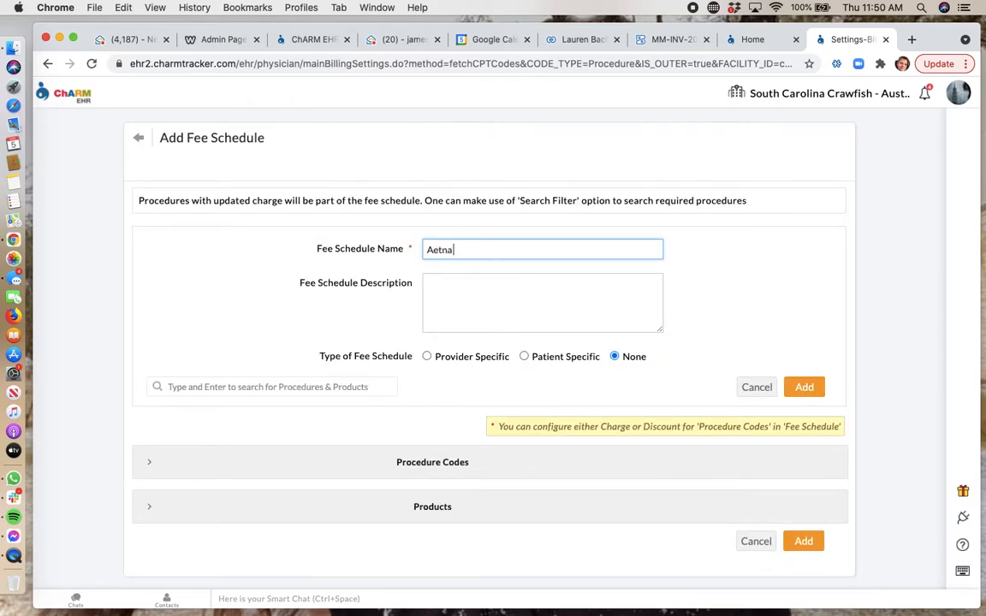
click(480, 288)
click(762, 293)
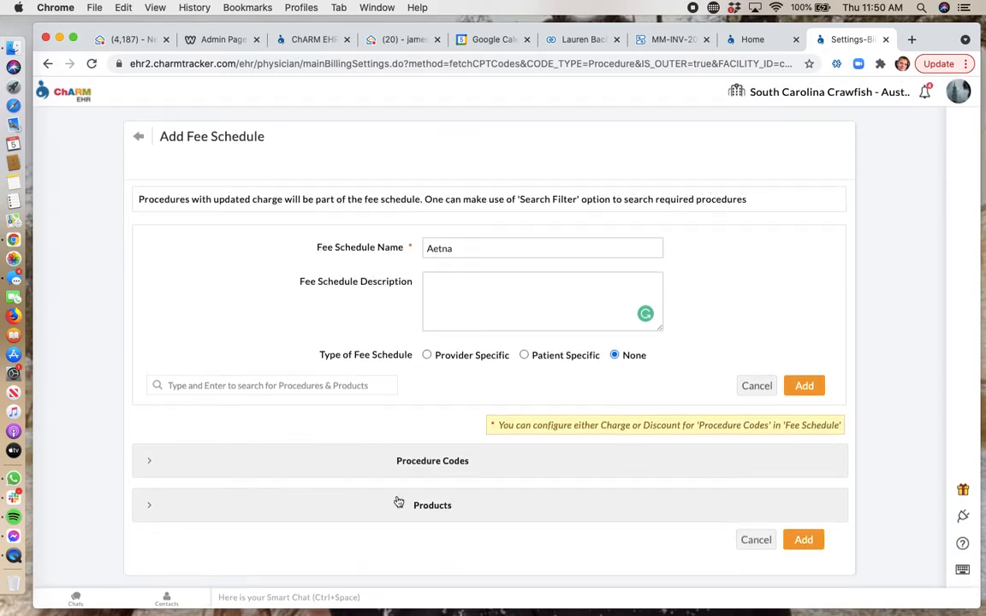
- Set the Aetna charges to 400 for the 60 minute consult, 100 for Lab Handling and 200 for 30 min, and add the schedule
click(410, 473)
scroll(576, 398, down, 4)
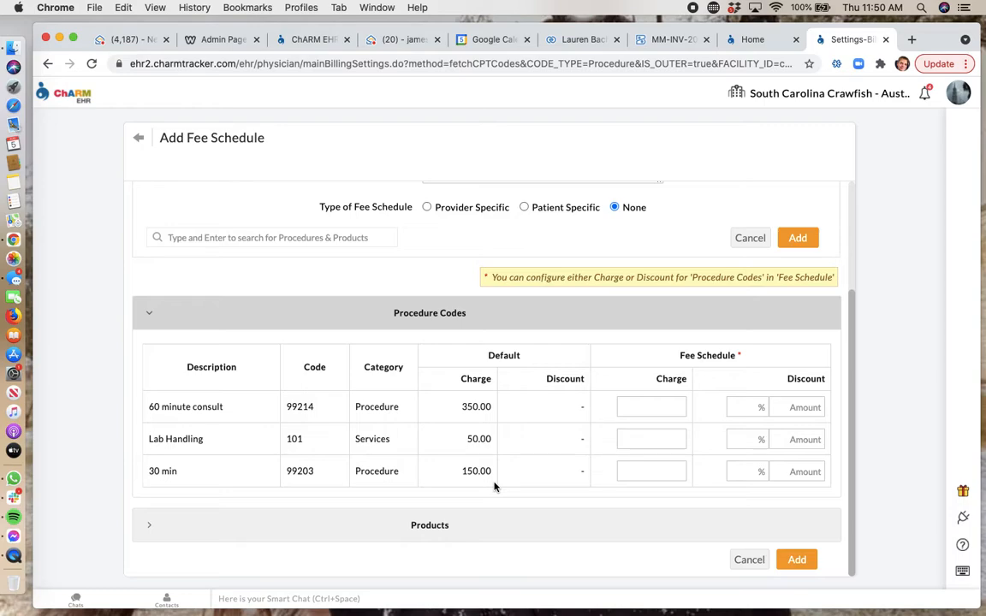
click(666, 406)
text(400)
click(677, 437)
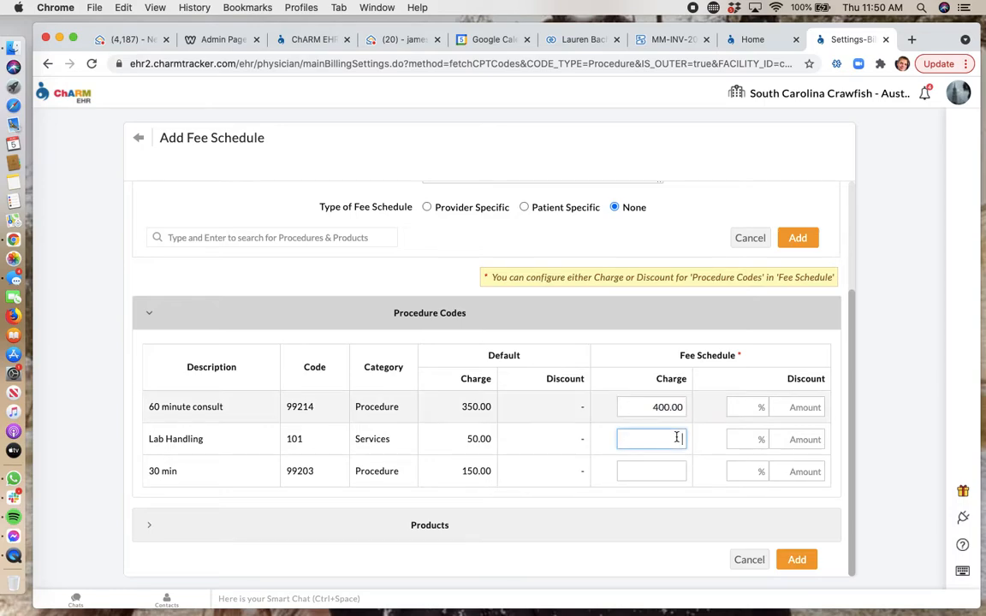
text(100)
click(671, 471)
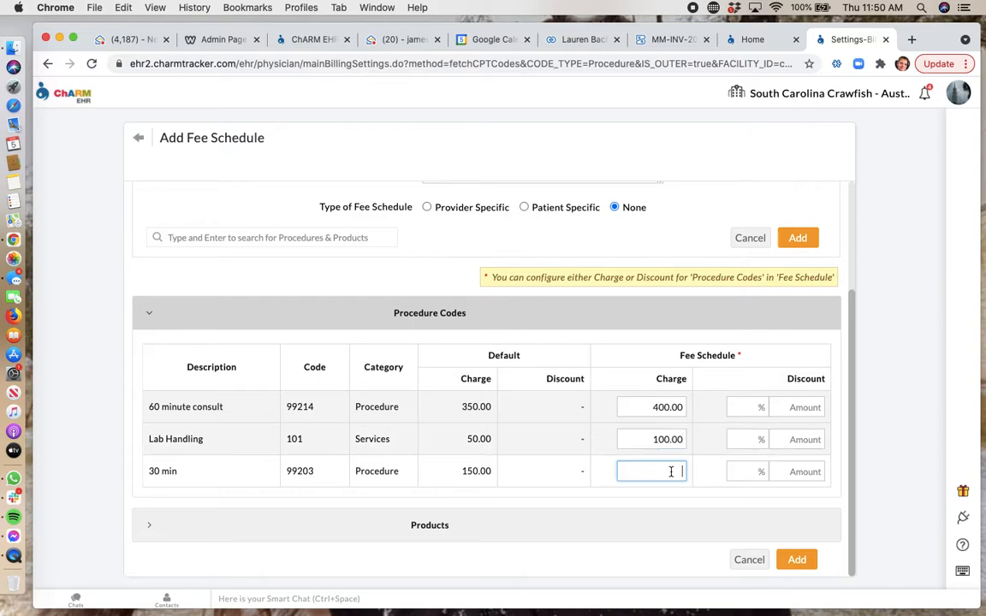
text(200)
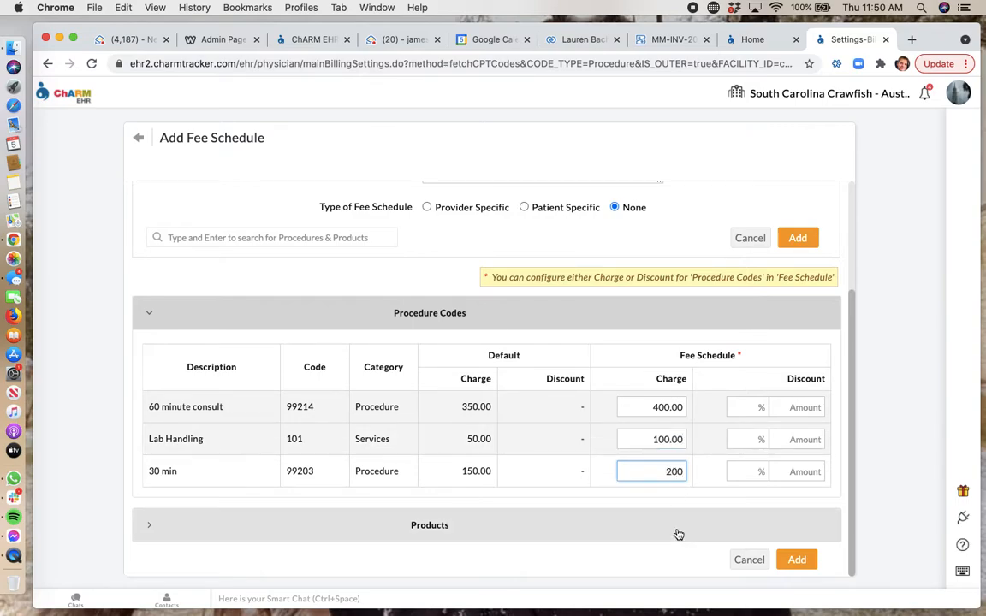
click(886, 423)
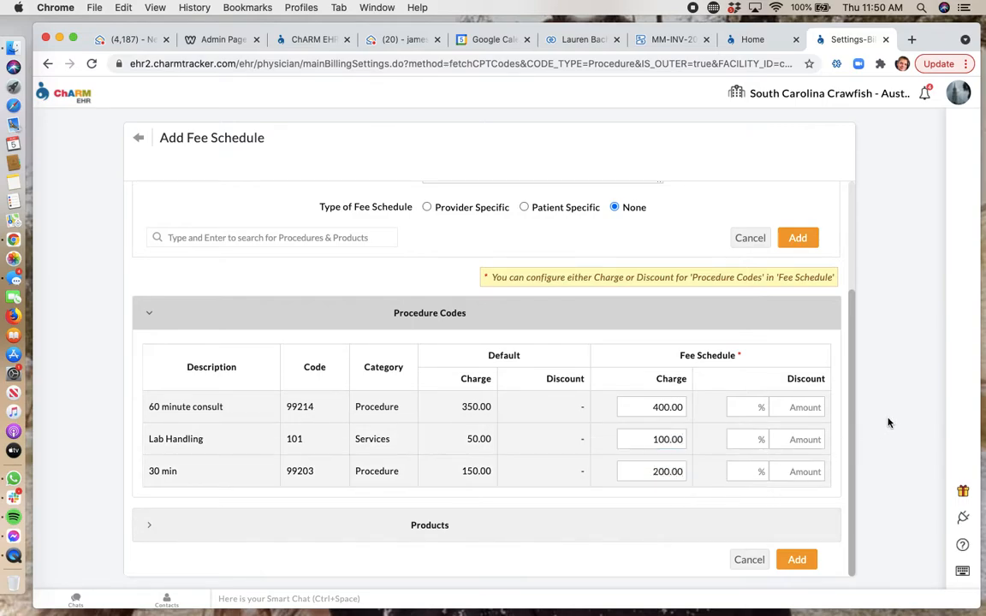
click(797, 560)
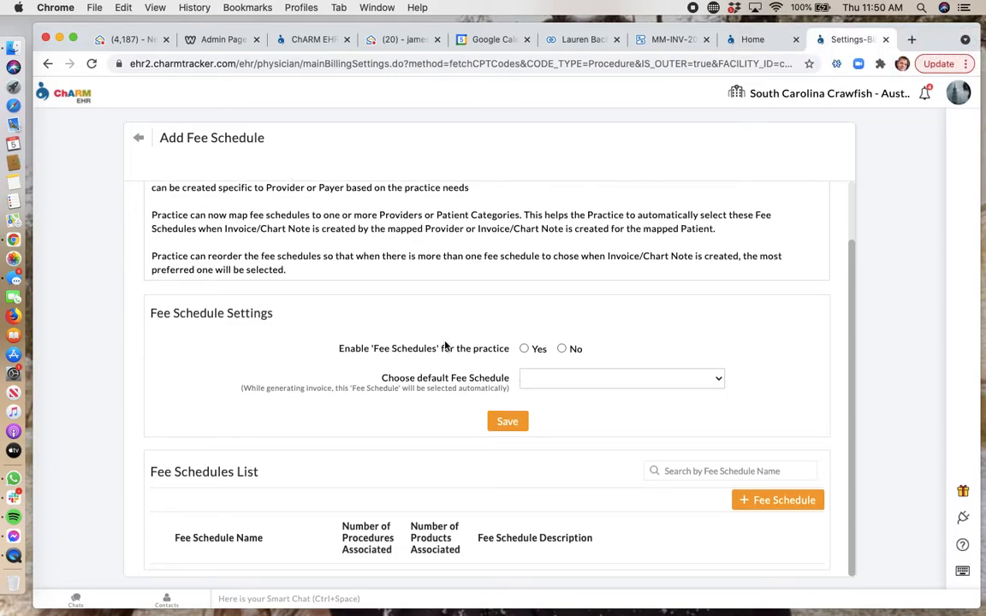
- Enable fee schedules for the practice with Aetna as the default fee schedule and save the settings
click(523, 348)
click(603, 389)
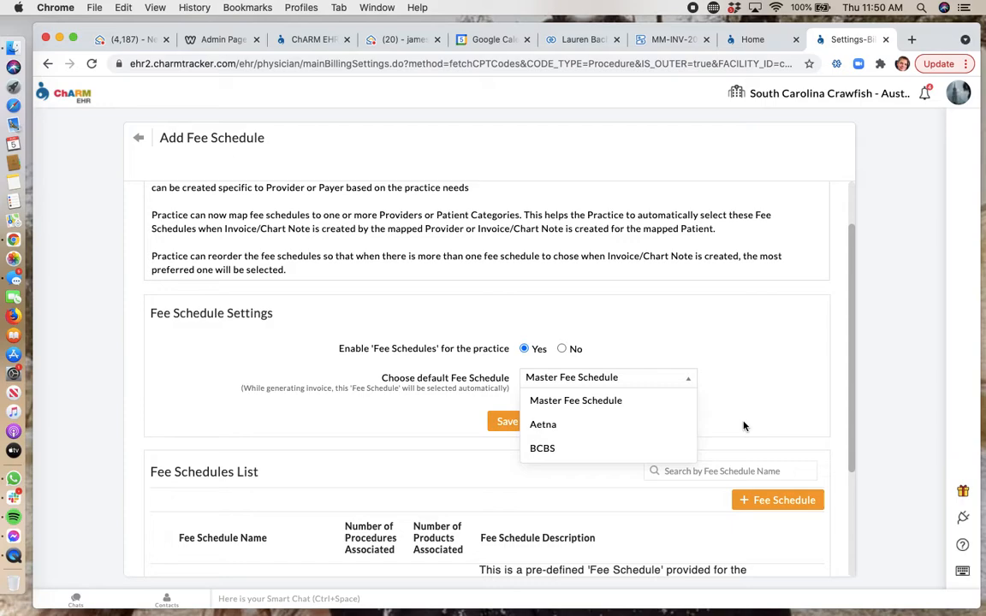
click(605, 426)
click(497, 423)
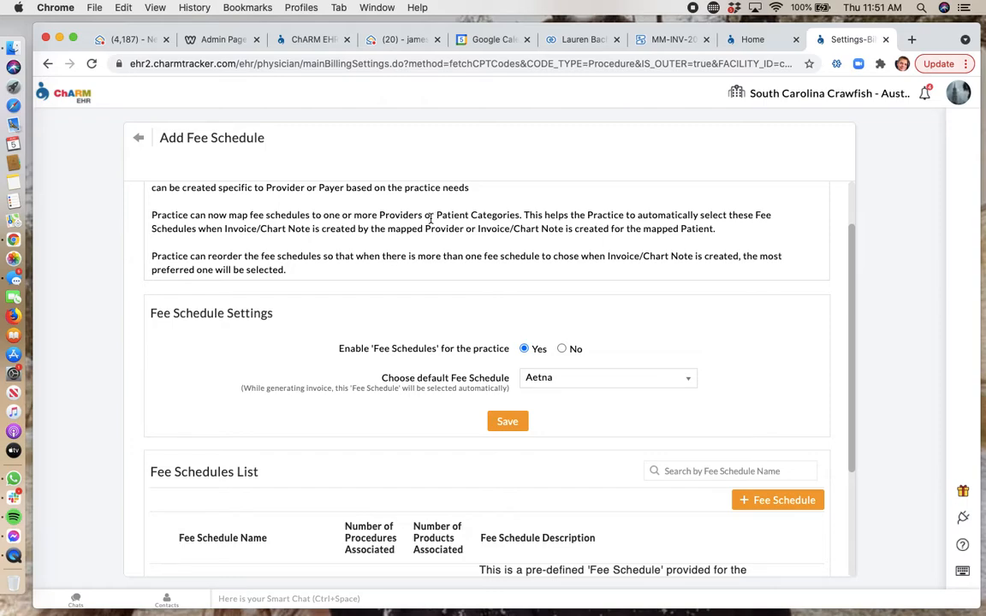
- Return to the EHR home page and open the appointment calendar
scroll(429, 223, down, 1)
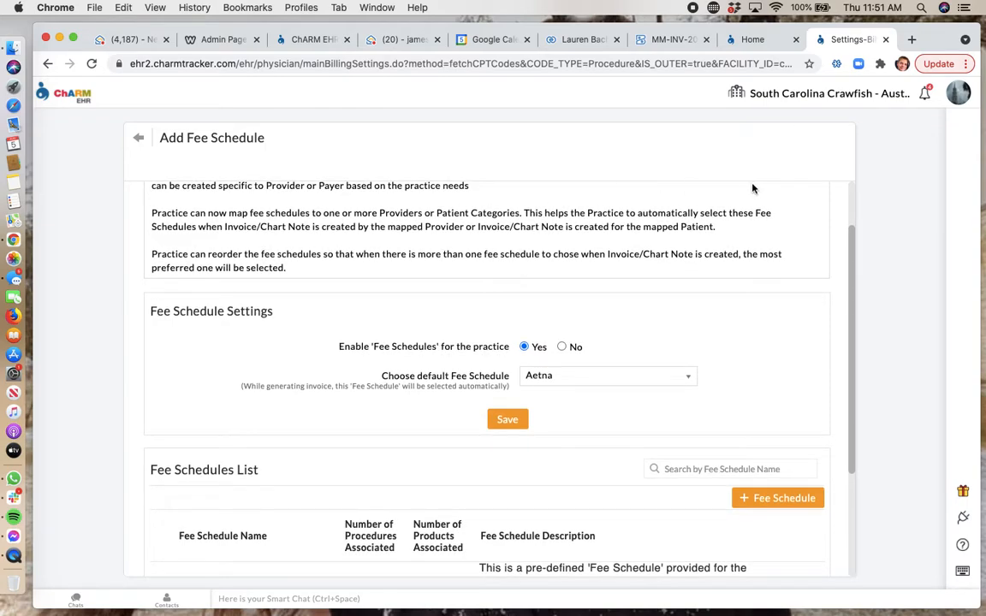
click(746, 40)
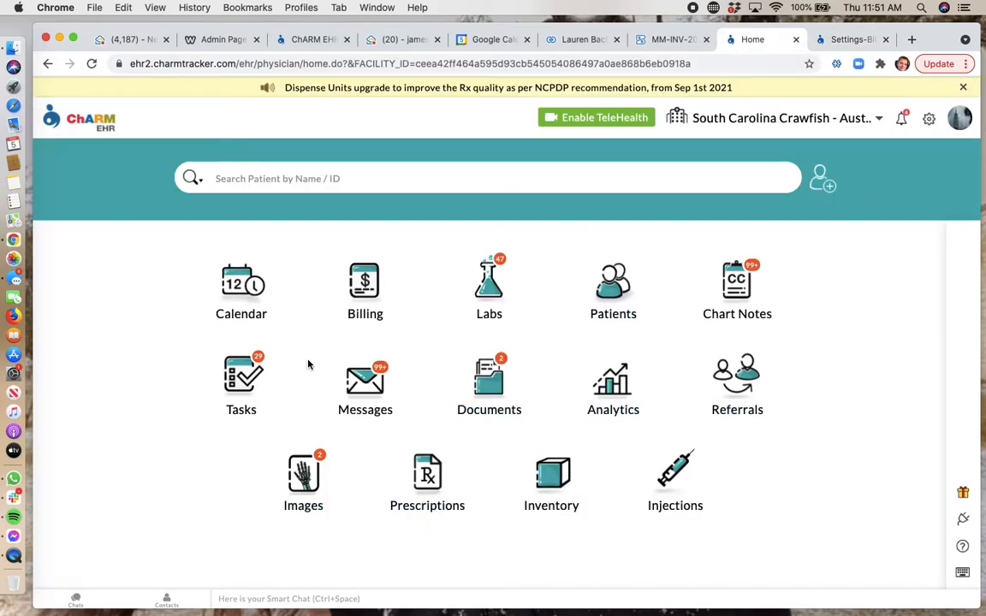
click(257, 310)
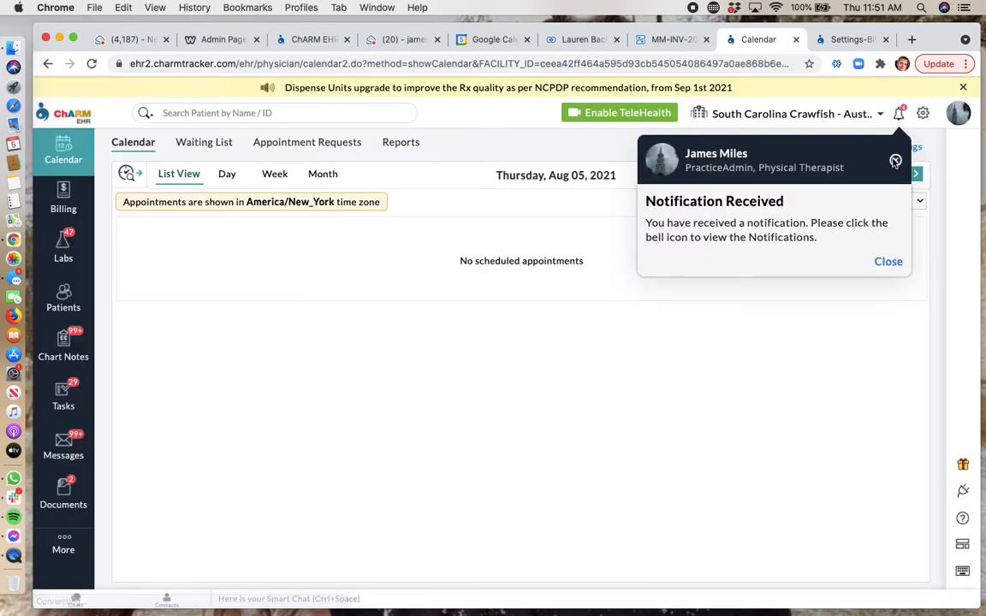
- Dismiss the notification, start an 11:00 AM appointment on Aug 05, 2021 in the first provider's day-view column, and select the first matching patient
click(895, 160)
scroll(341, 292, down, 1)
click(241, 368)
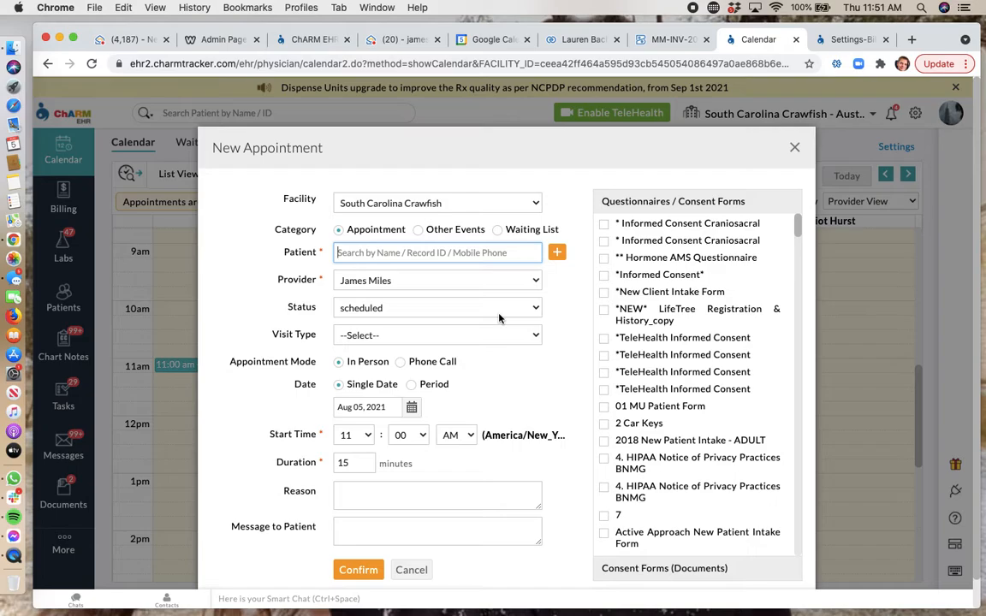
text(carl)
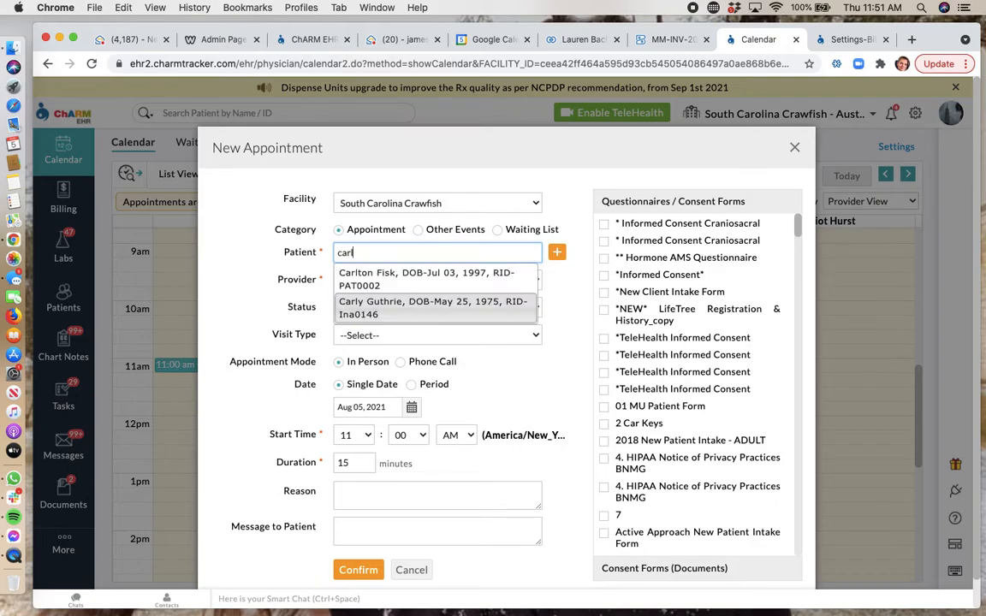
key(Up)
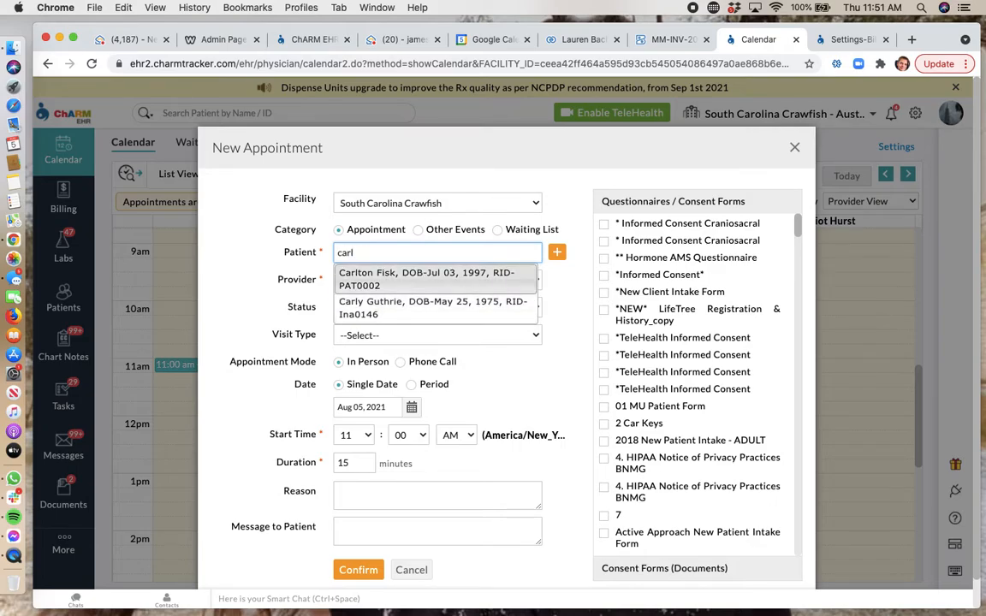
key(Return)
- Set the appointment's visit type to Blood Test and confirm the booking
scroll(447, 338, down, 2)
click(402, 306)
click(368, 330)
click(363, 540)
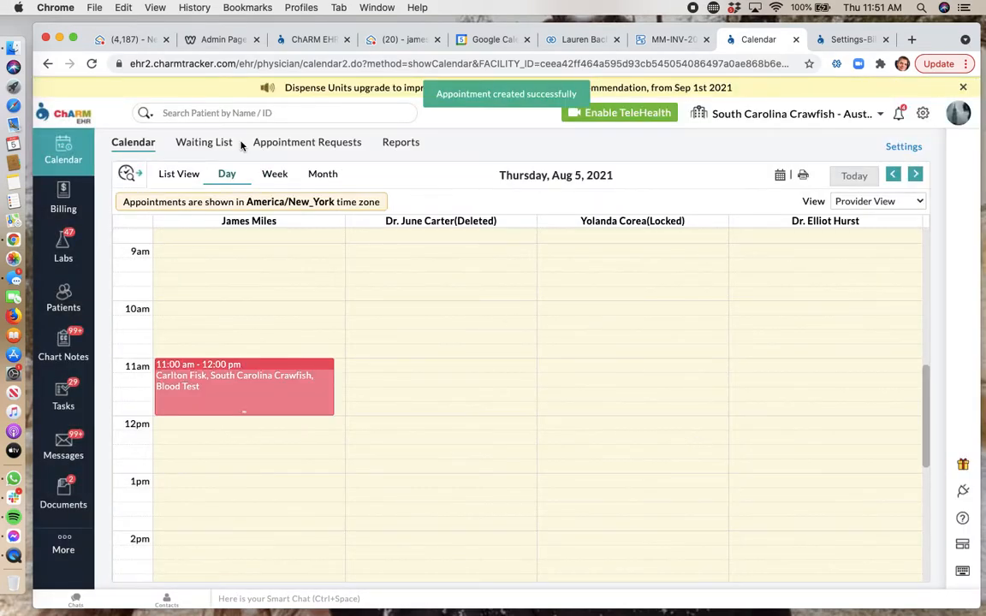
- Record the appointment's 20.00 copay as a Cash payment from the patient, with the appointment's provider selected
click(178, 174)
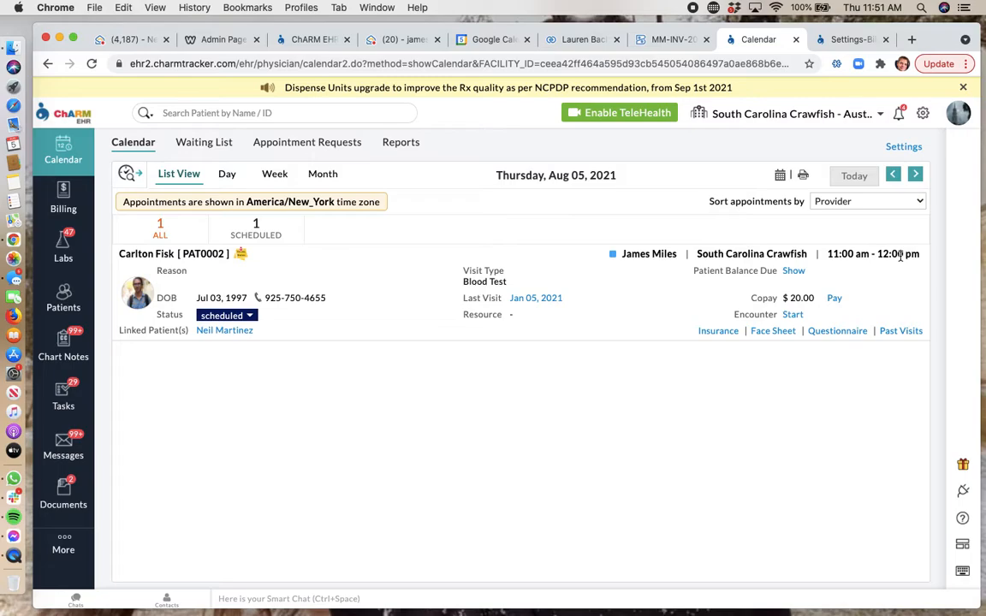
click(835, 302)
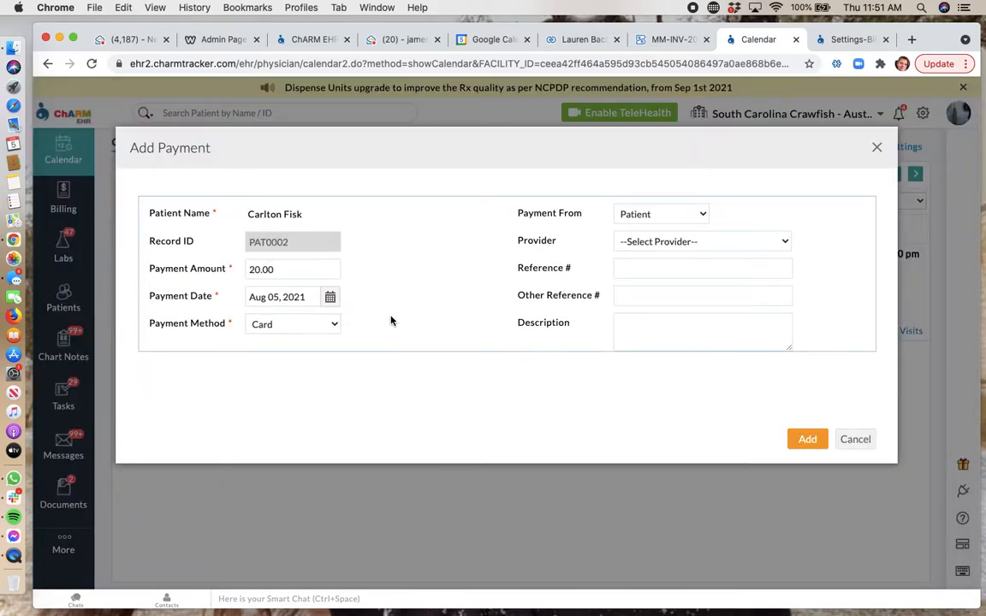
click(296, 324)
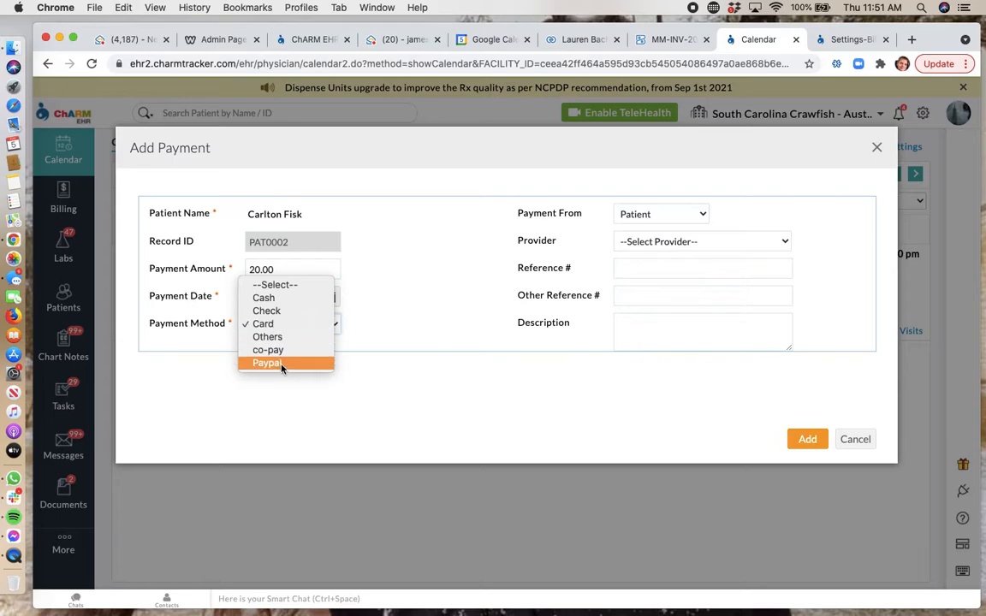
click(263, 297)
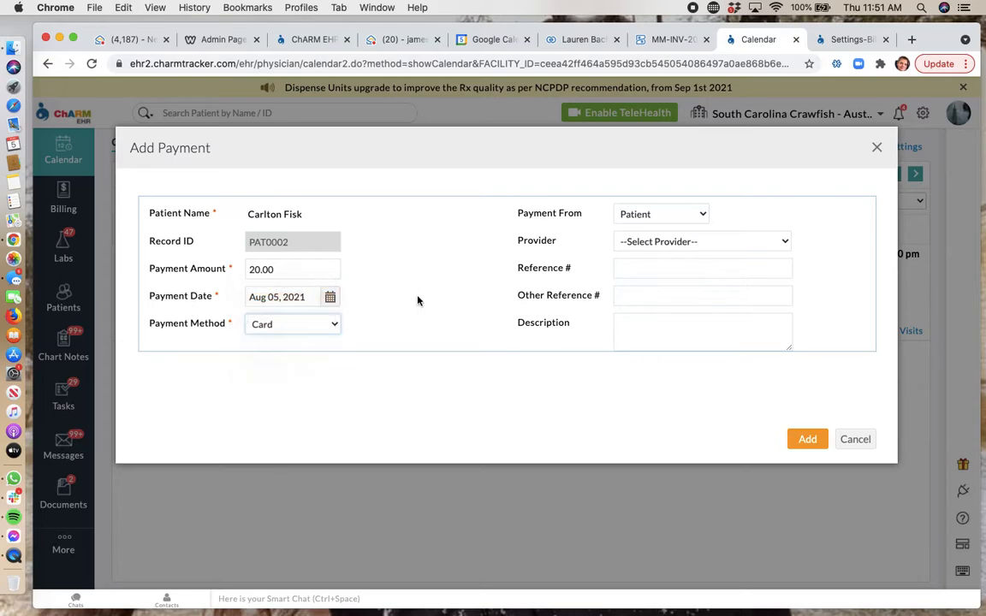
click(710, 246)
click(676, 293)
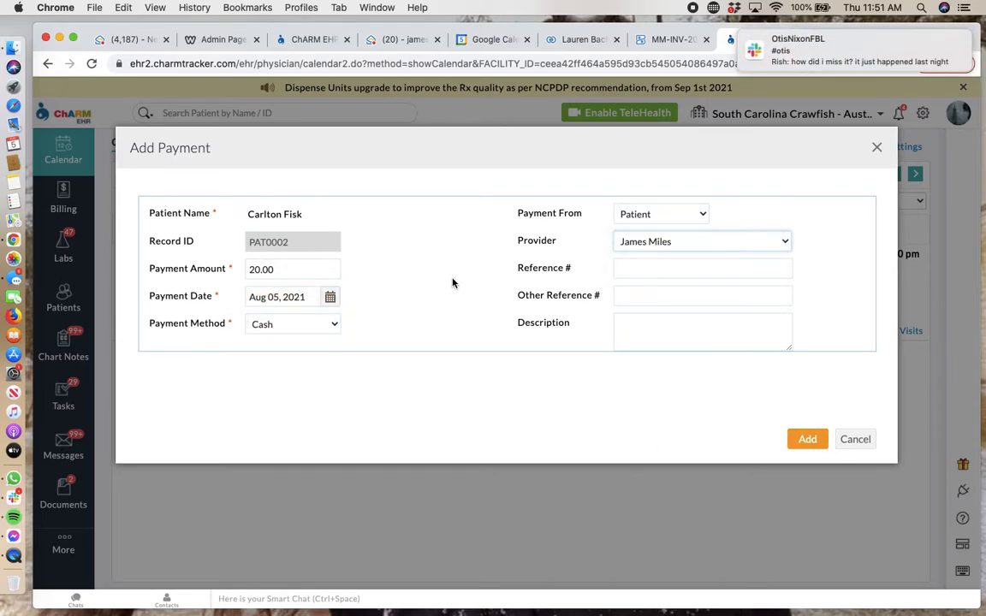
click(807, 439)
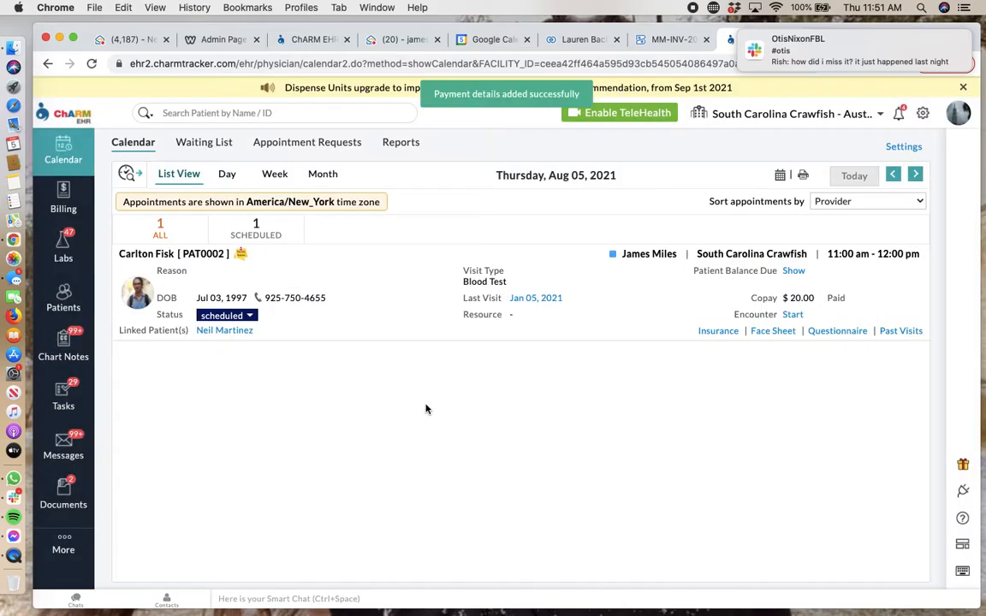
- Mark the patient as checked in and start the Blood Test encounter with the Comprehensive chart type
click(249, 315)
click(226, 333)
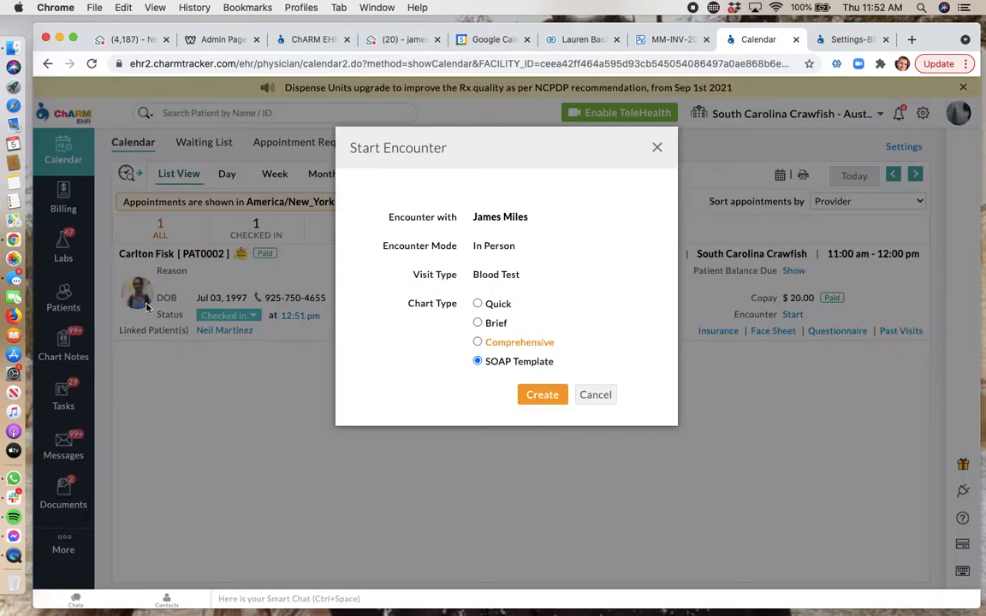
click(477, 343)
click(478, 362)
click(477, 342)
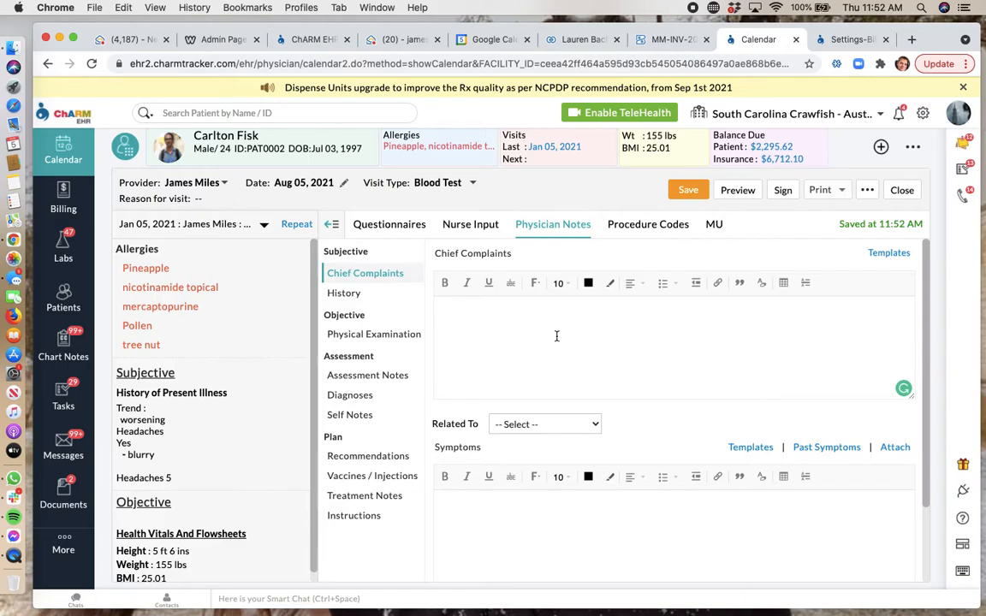
- Add the diagnosis Attention-deficit hyperactivity disorder, unspecified type (F90.9), to the encounter by searching for adhd
click(351, 395)
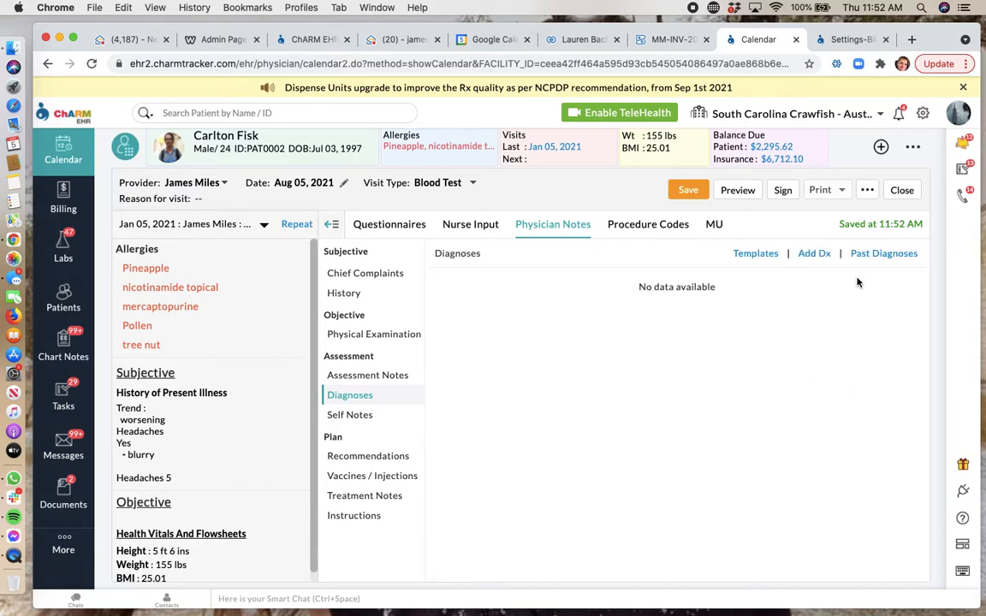
click(814, 254)
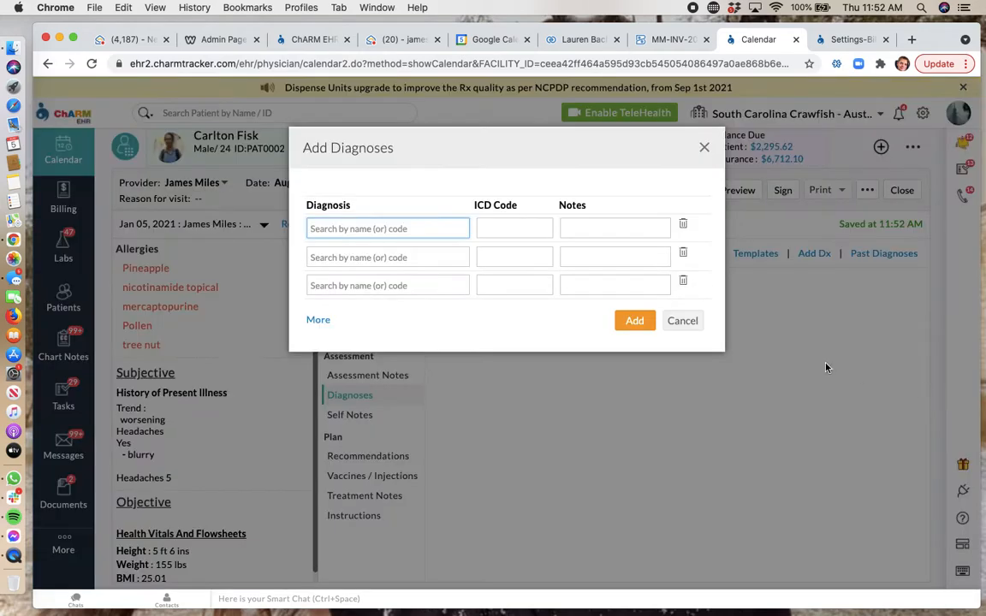
text(adhd)
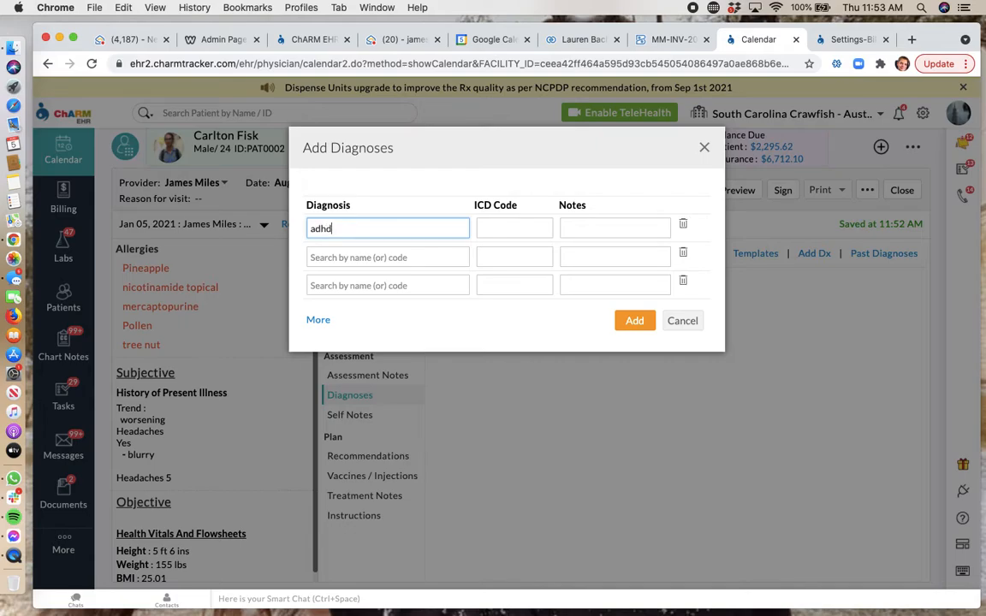
key(Return)
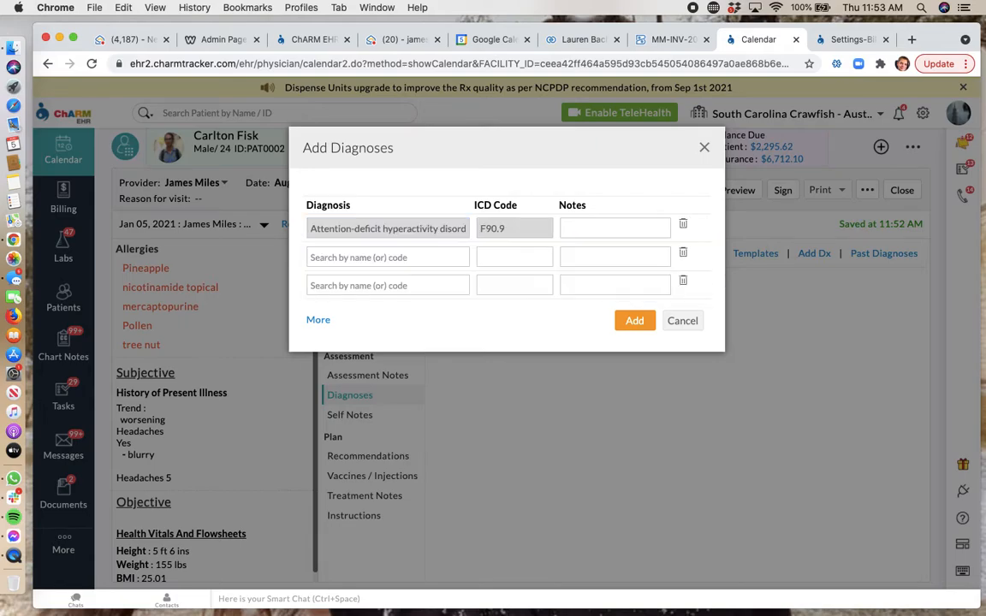
click(633, 320)
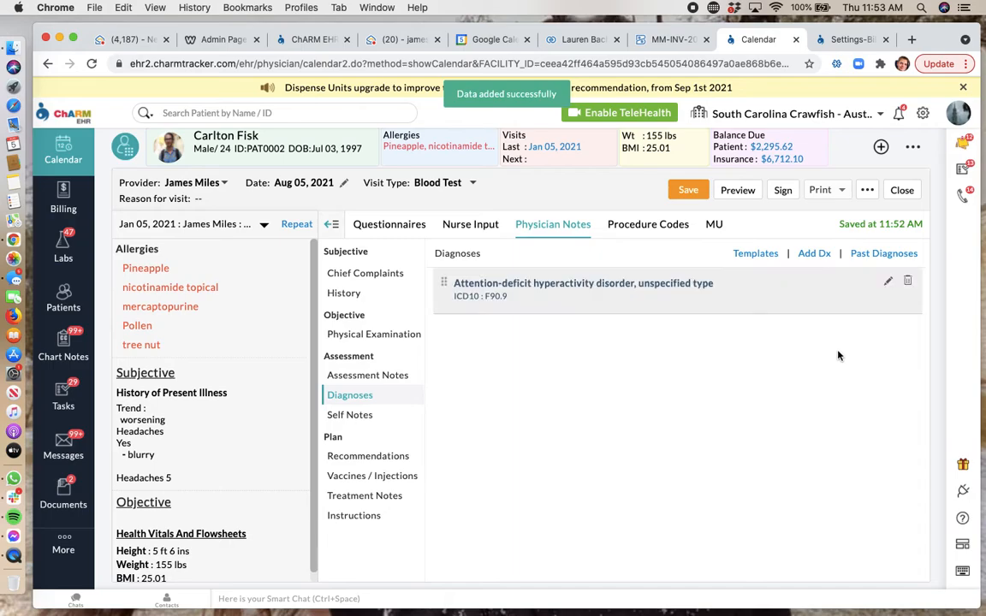
- Add procedure code 99214, 60 minute consult, to the encounter under the Aetna fee schedule
click(635, 228)
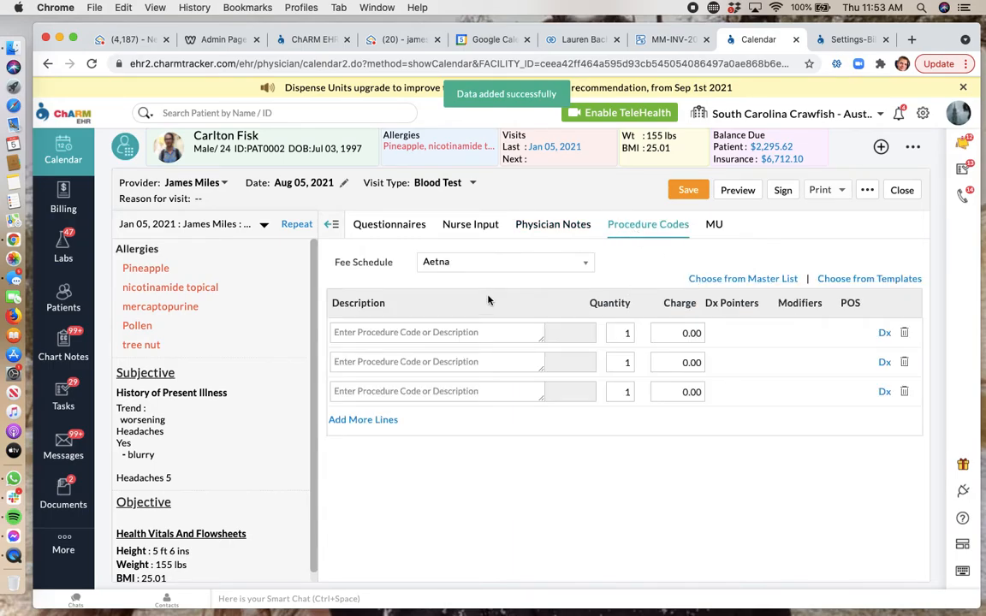
click(479, 263)
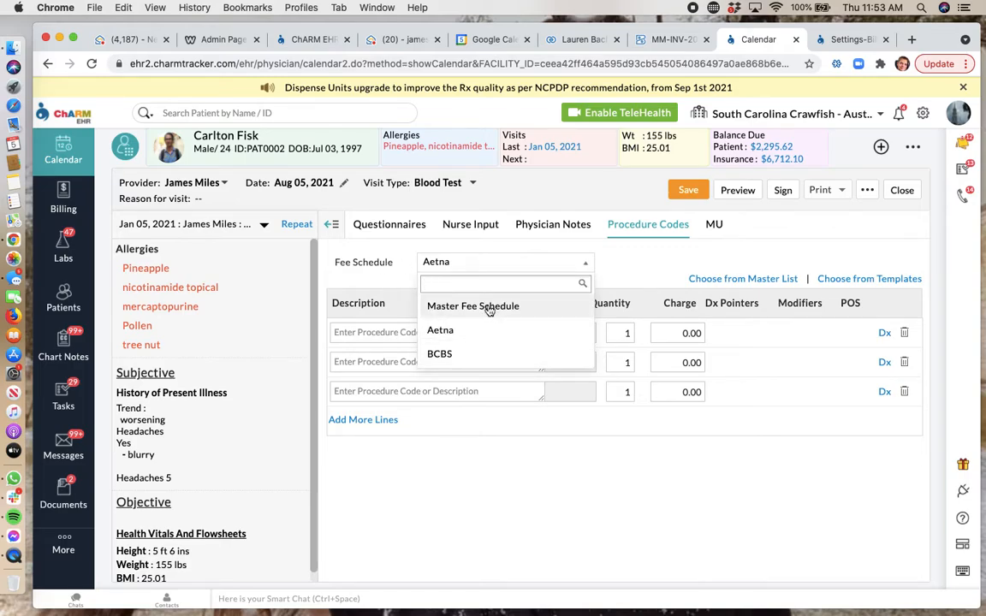
click(635, 258)
click(418, 332)
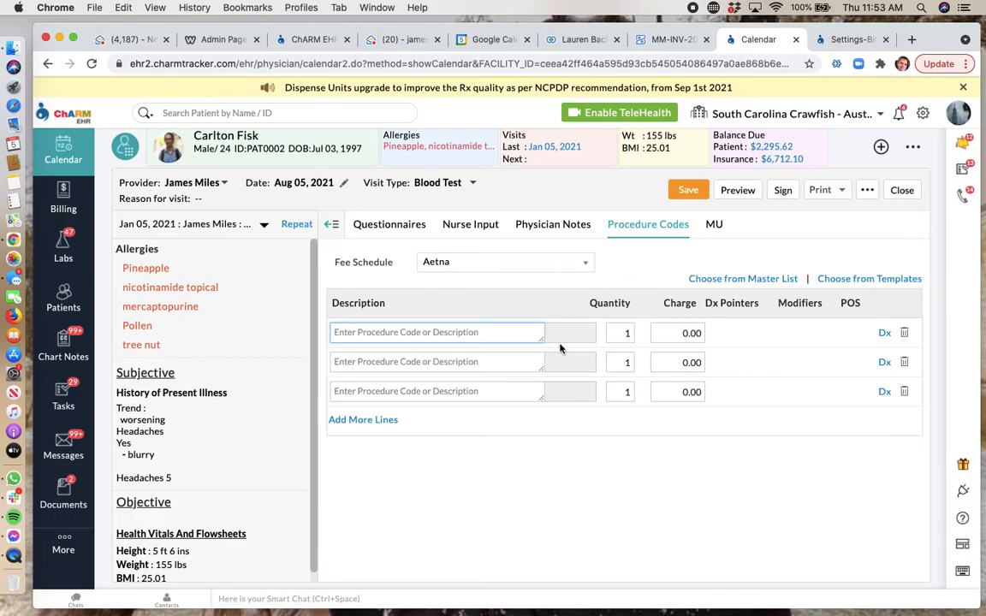
text(992)
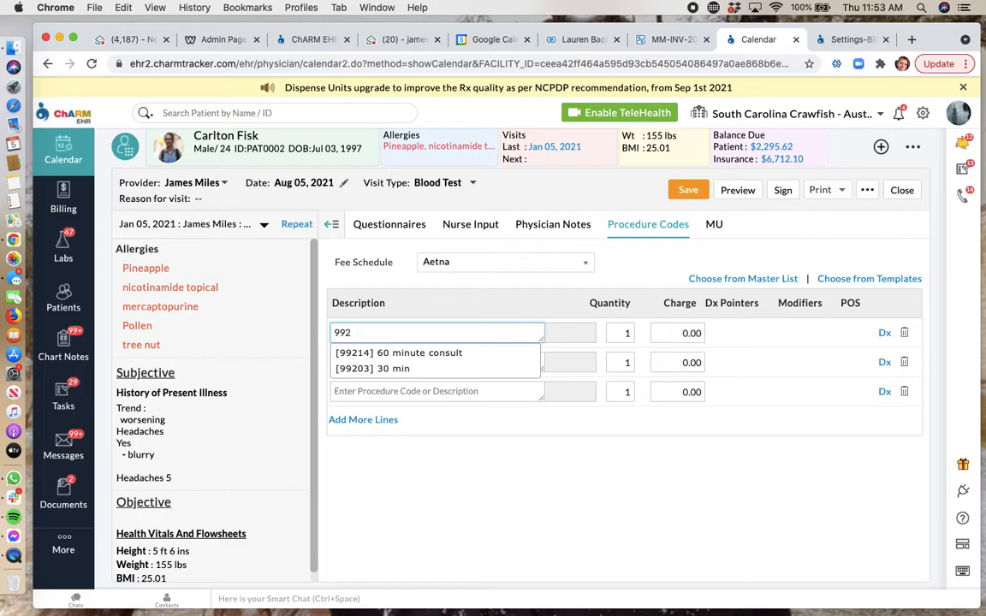
key(Down)
key(Return)
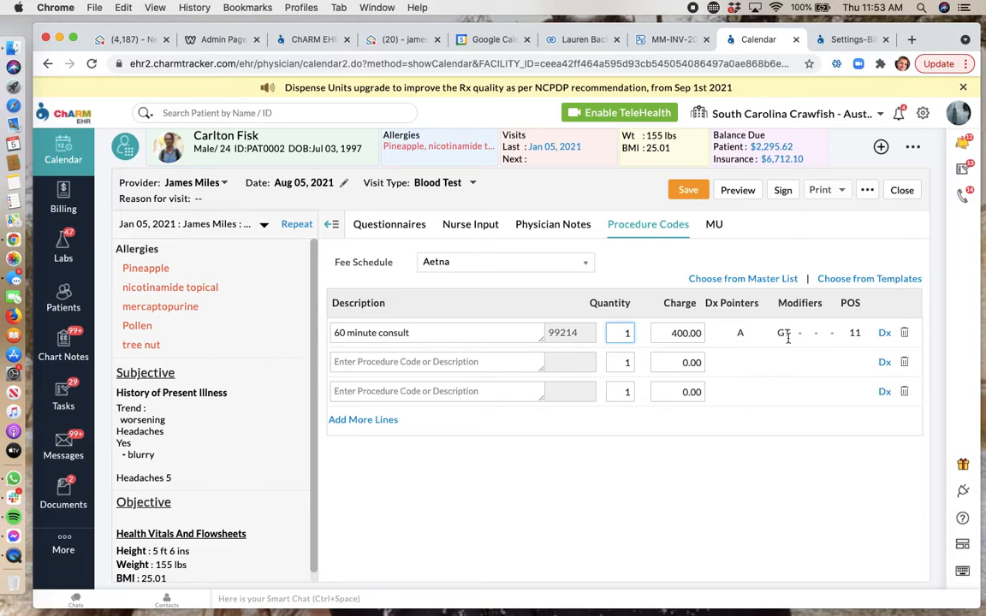
- Check the related diagnosis, modifiers and place of service of the 60 minute consult, and save the encounter's procedures
click(884, 334)
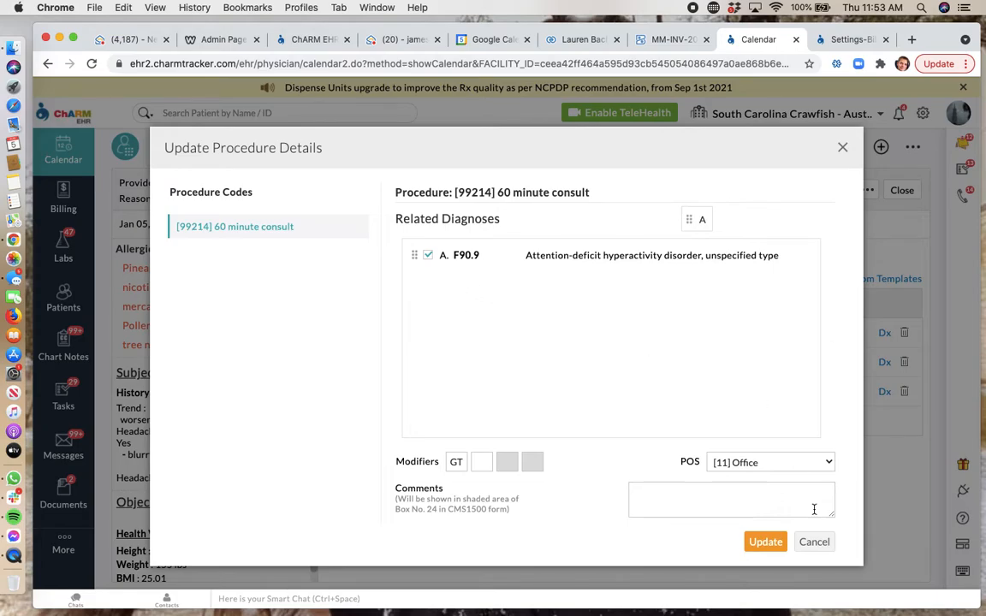
click(813, 543)
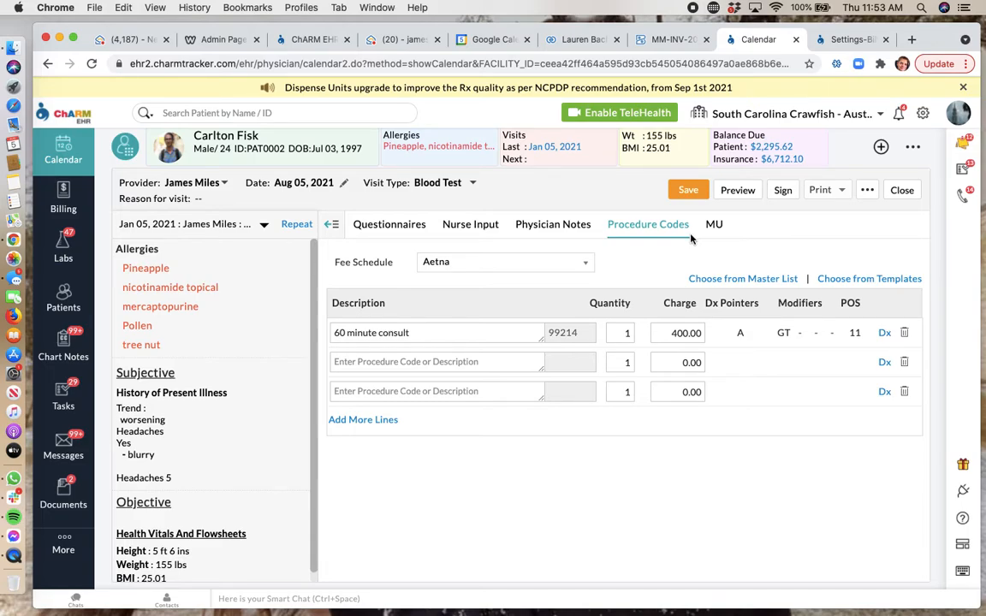
click(688, 190)
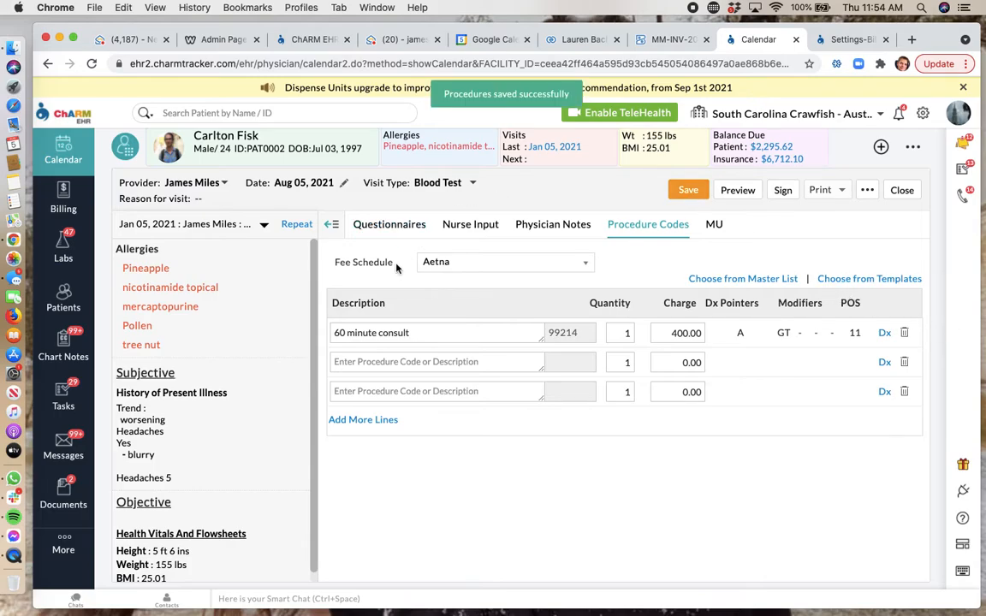
- Open the invoice for the Aug 05, 2021 Blood Test encounter from billing and check its insurance choices, copay and deductible
click(63, 206)
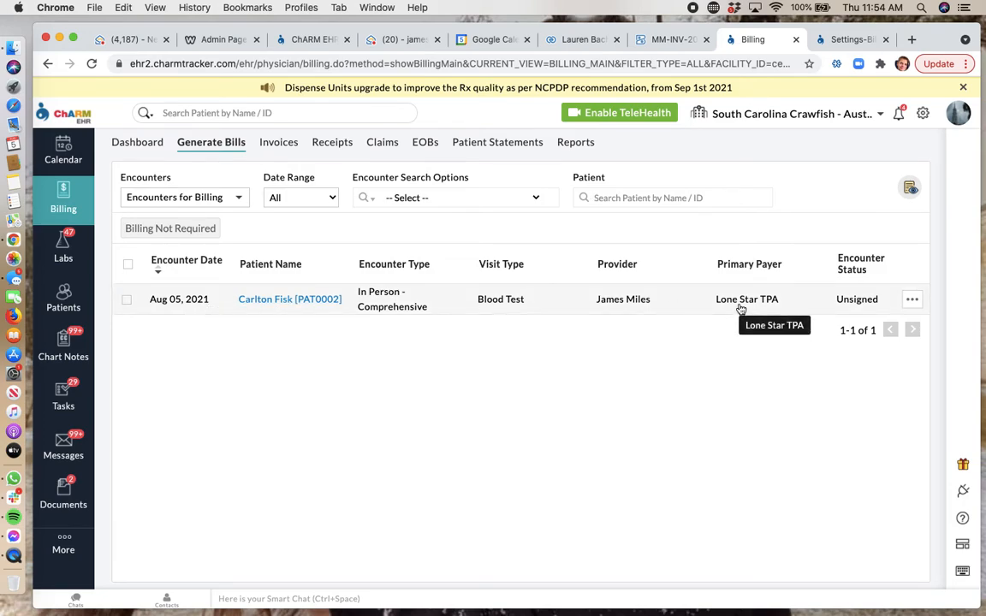
click(914, 303)
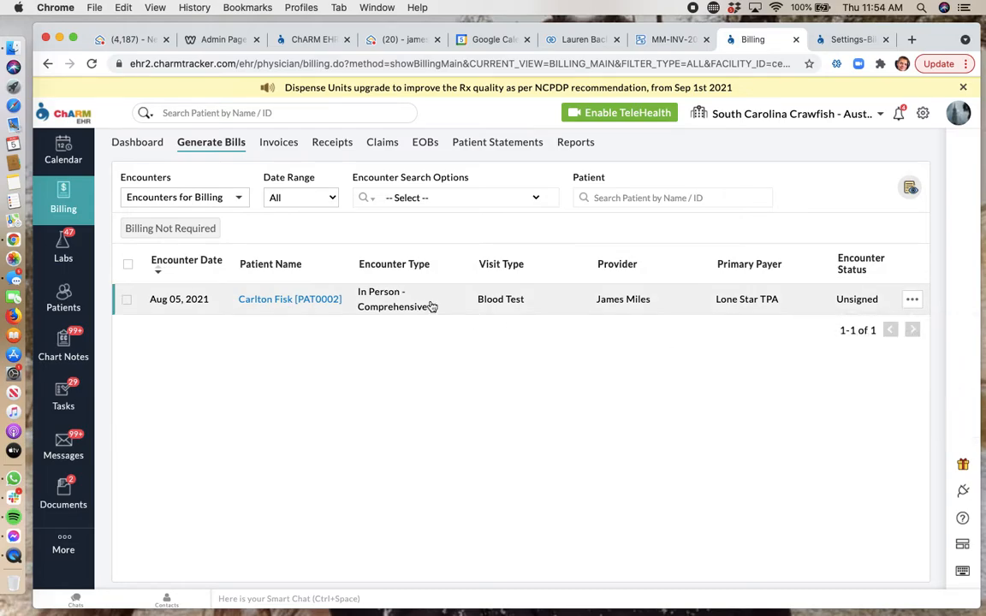
click(466, 310)
scroll(298, 301, down, 2)
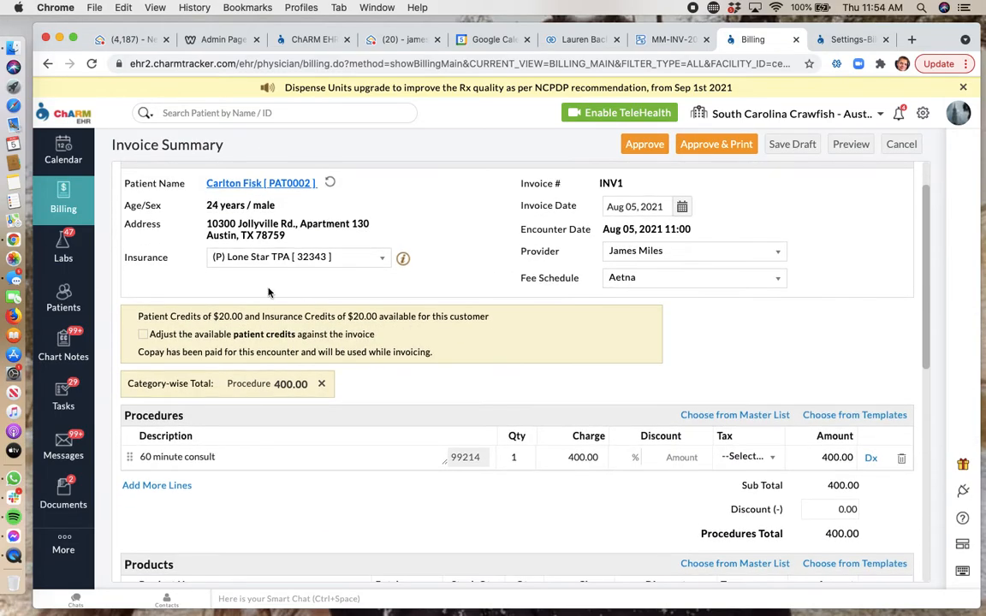
click(300, 257)
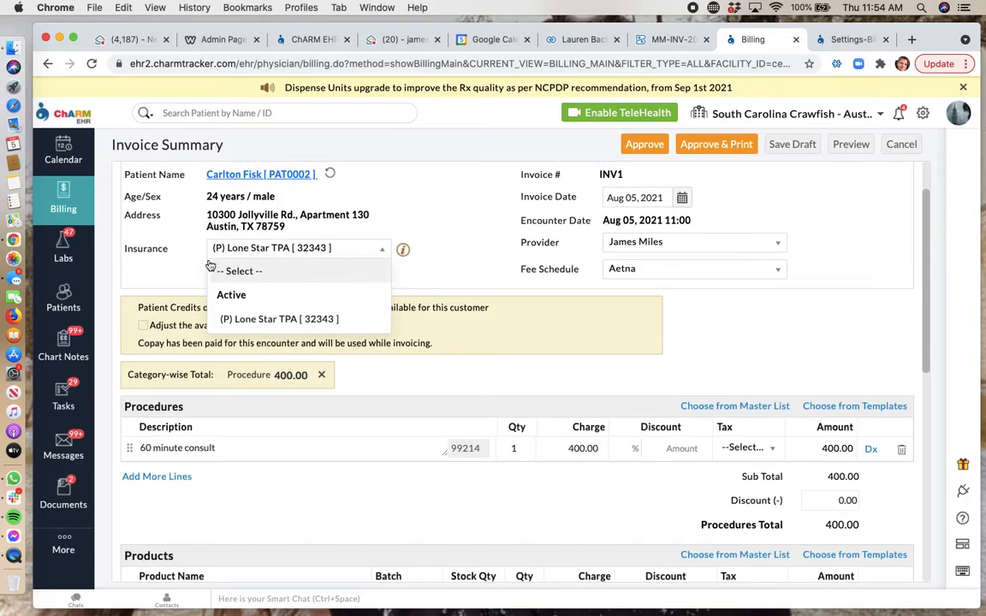
click(185, 253)
scroll(342, 258, down, 1)
click(405, 247)
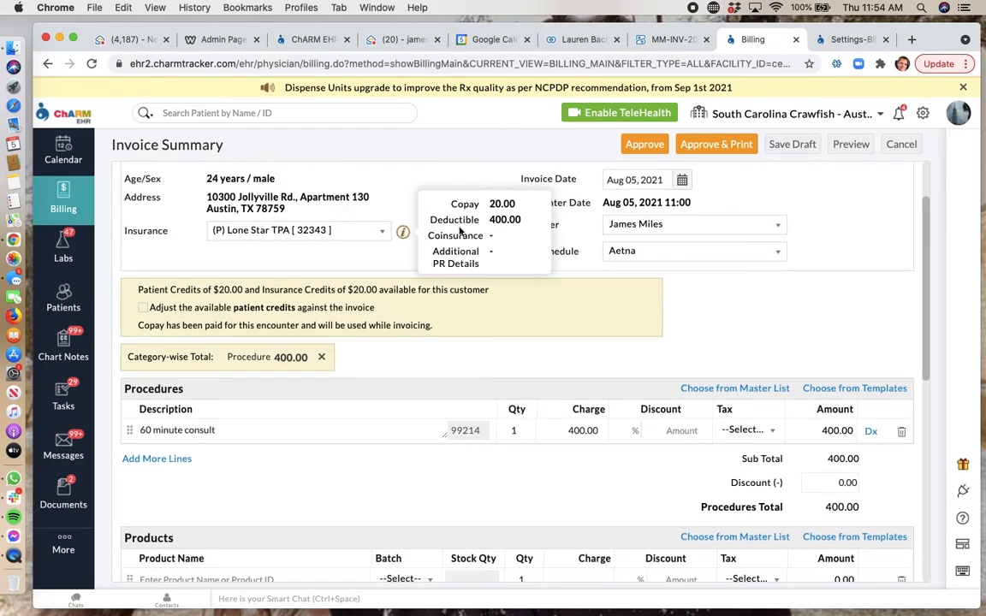
- Set the invoice payment to the 20.00 copay instead of the full amount and approve the invoice
scroll(511, 371, down, 3)
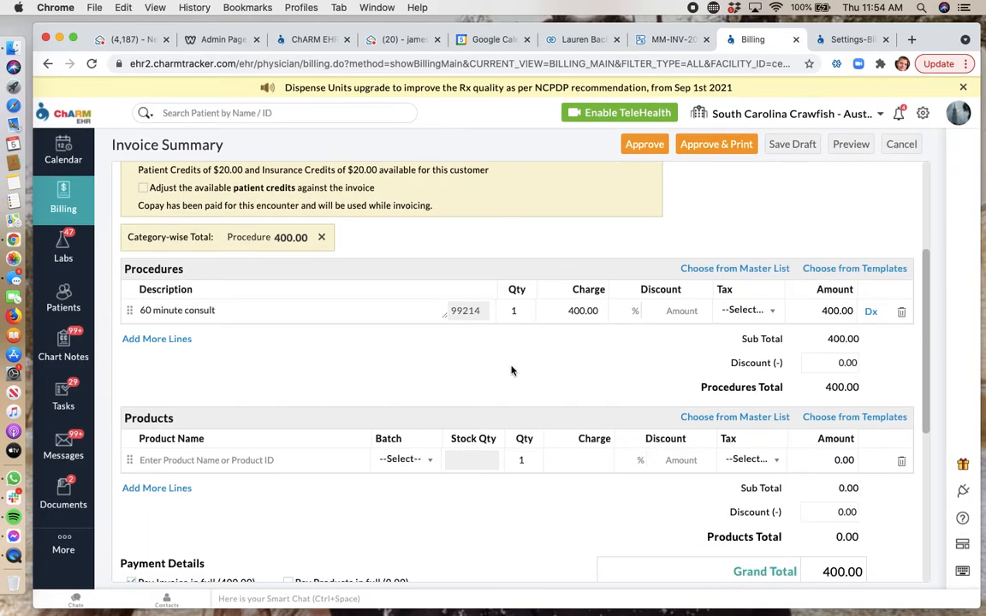
scroll(511, 371, down, 8)
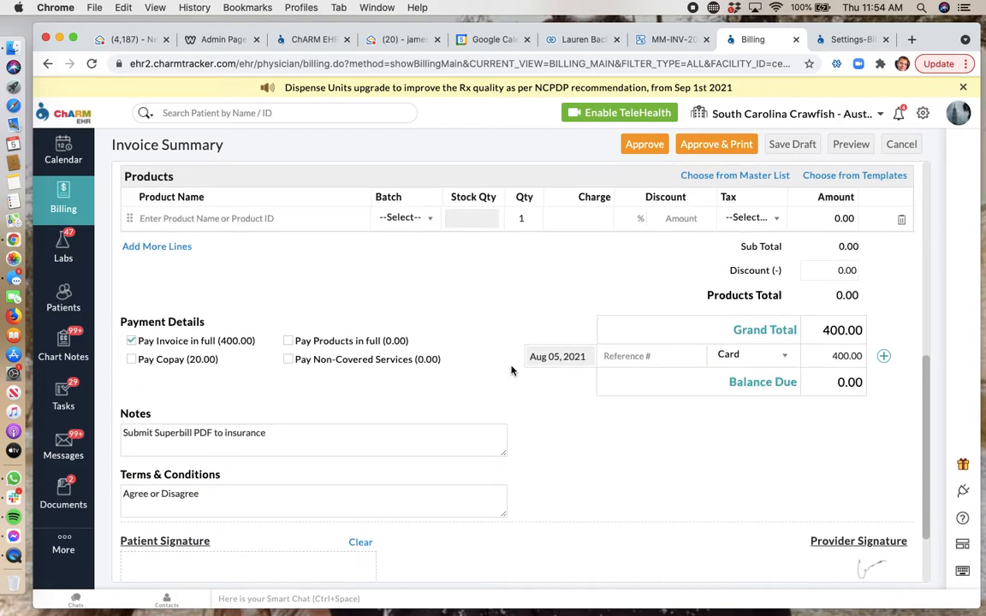
scroll(511, 370, up, 3)
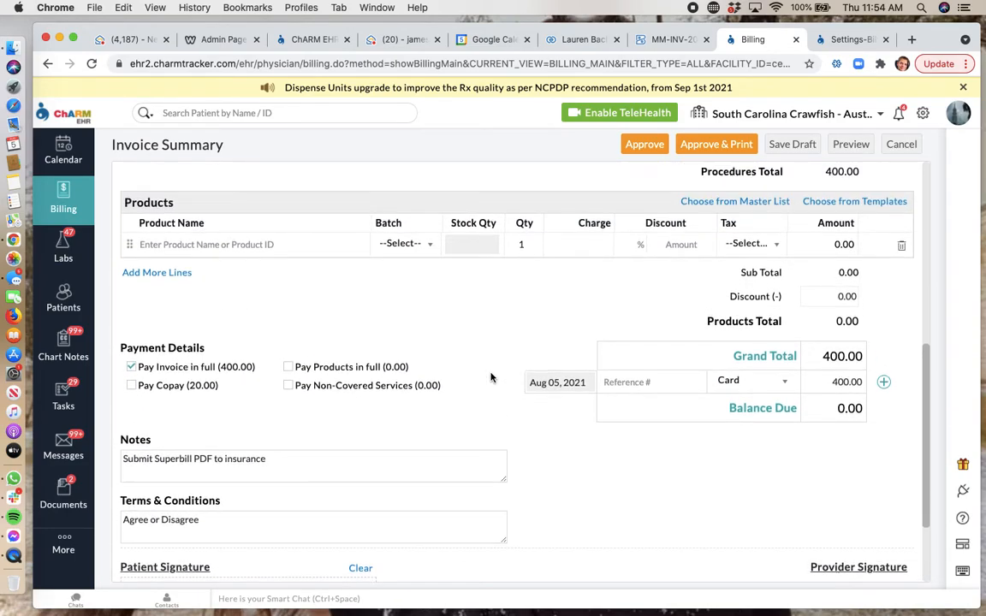
click(131, 385)
scroll(129, 376, down, 1)
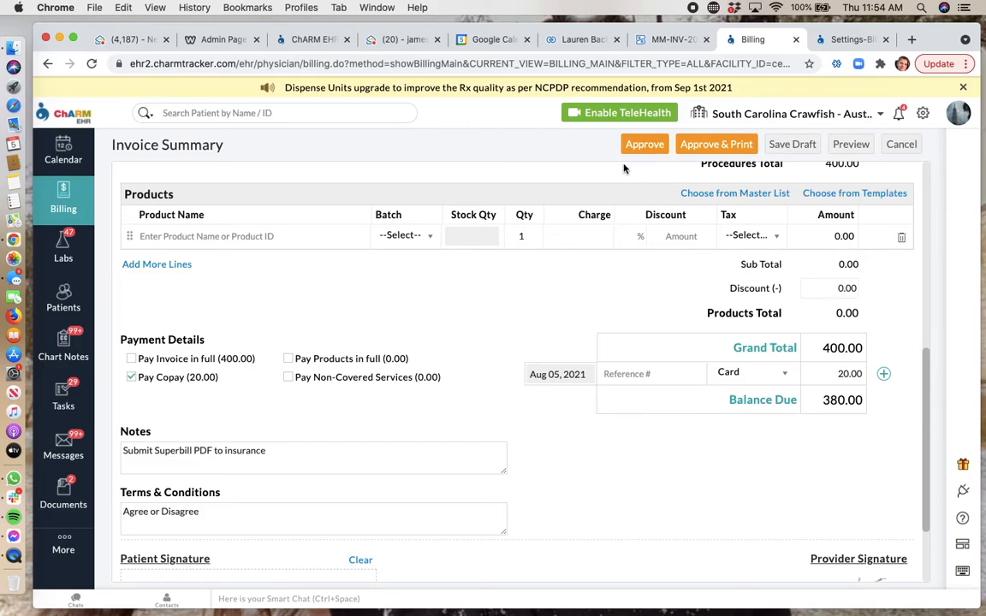
click(644, 145)
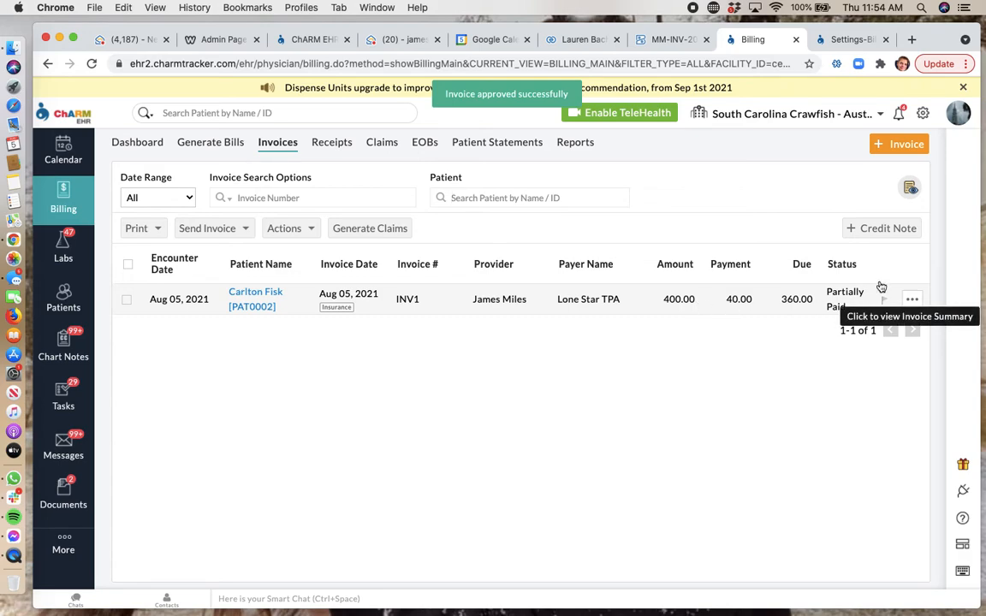
- Check the actions available for the Aug 05, 2021 invoice and select it for claim generation
click(127, 300)
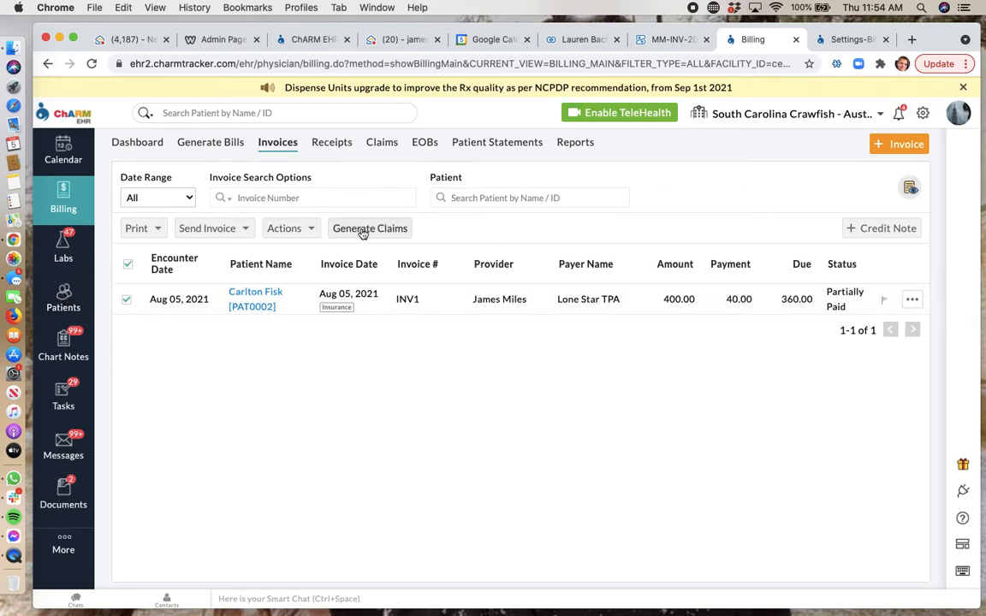
click(912, 301)
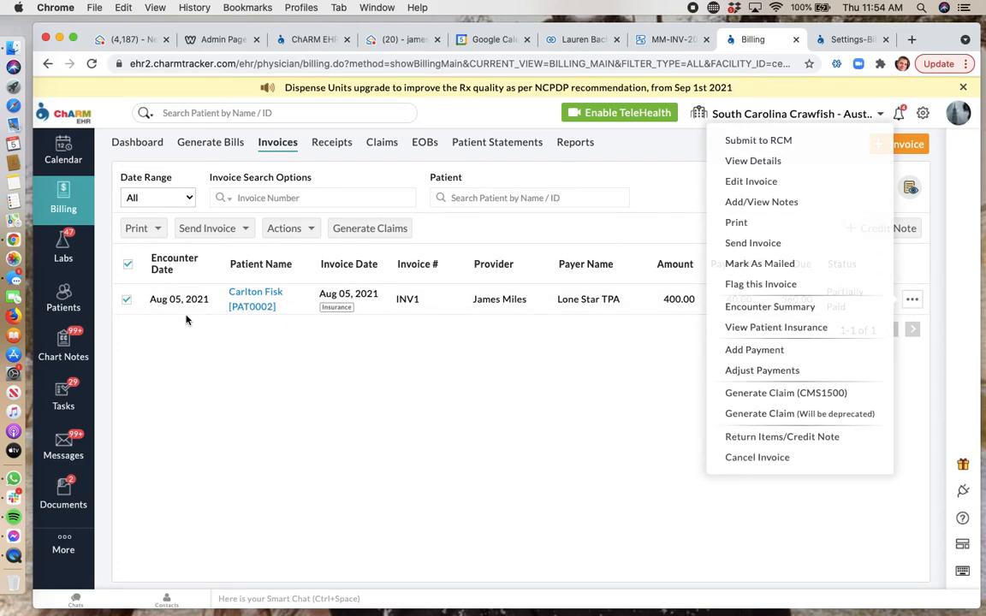
click(125, 301)
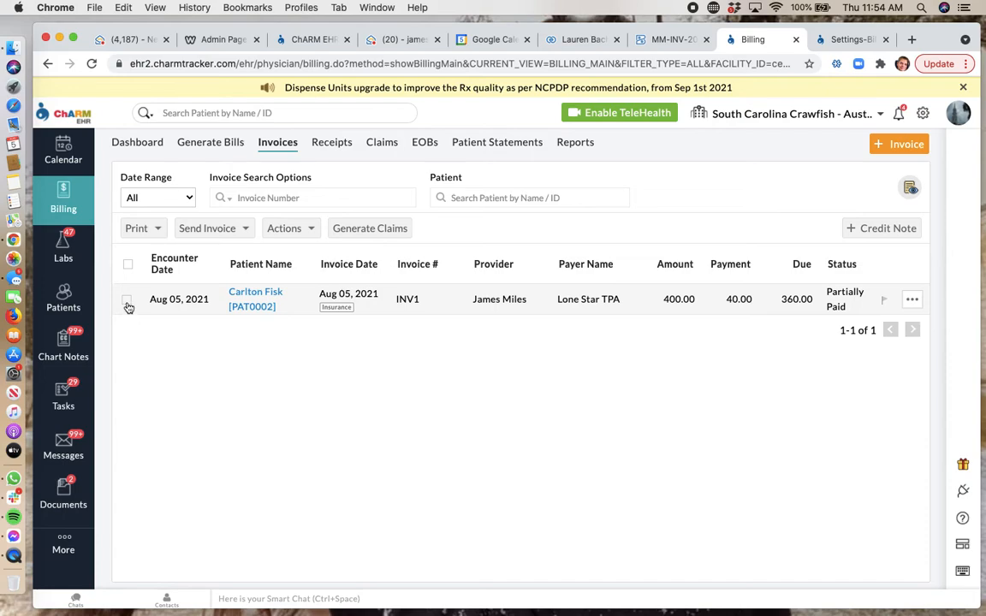
click(129, 307)
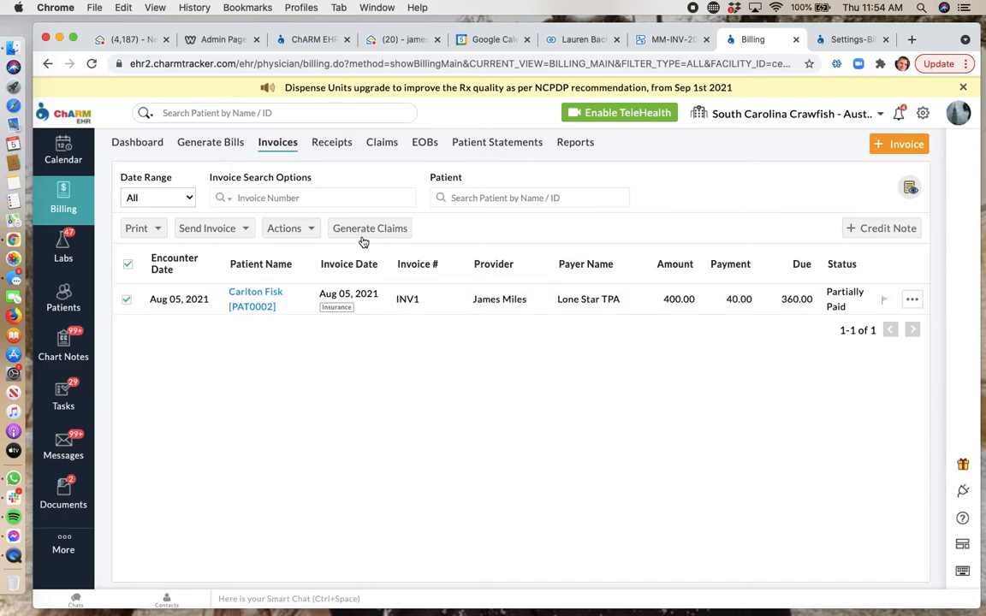